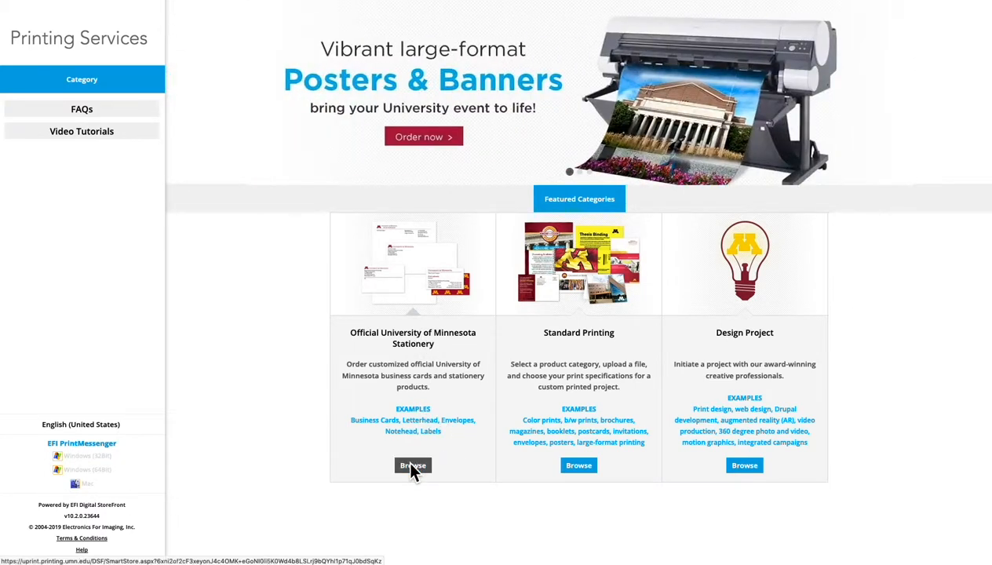
Step: Open the Business Cards category under Official University of Minnesota Stationery and start an order for the All Campuses, 2-sided card with standard U of M back
click(411, 467)
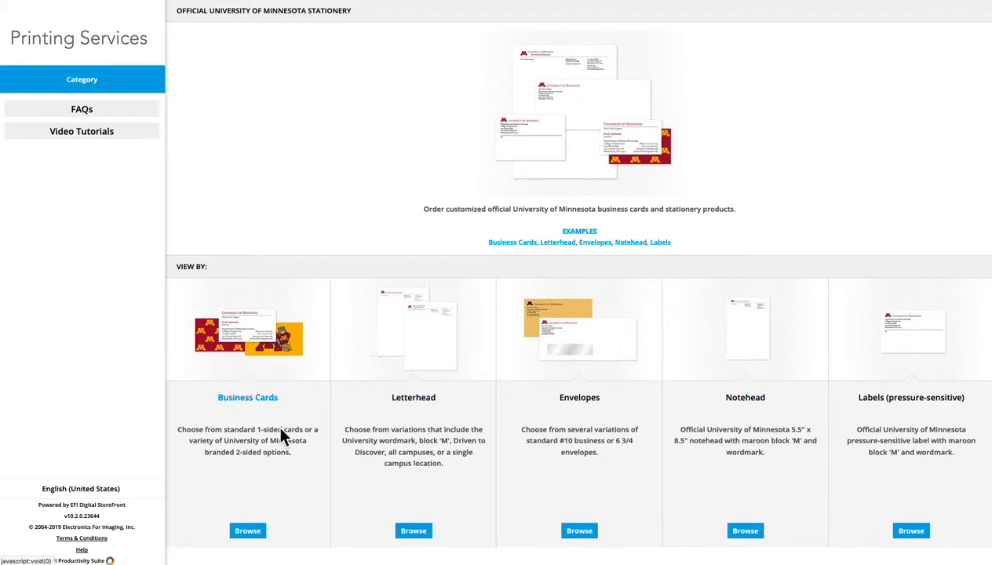
click(247, 531)
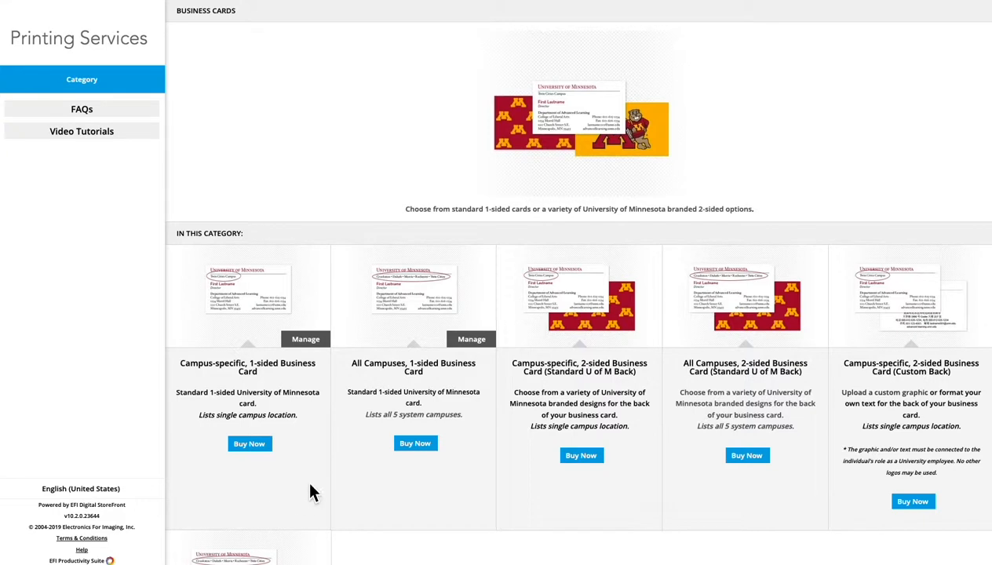
scroll(382, 469, down, 2)
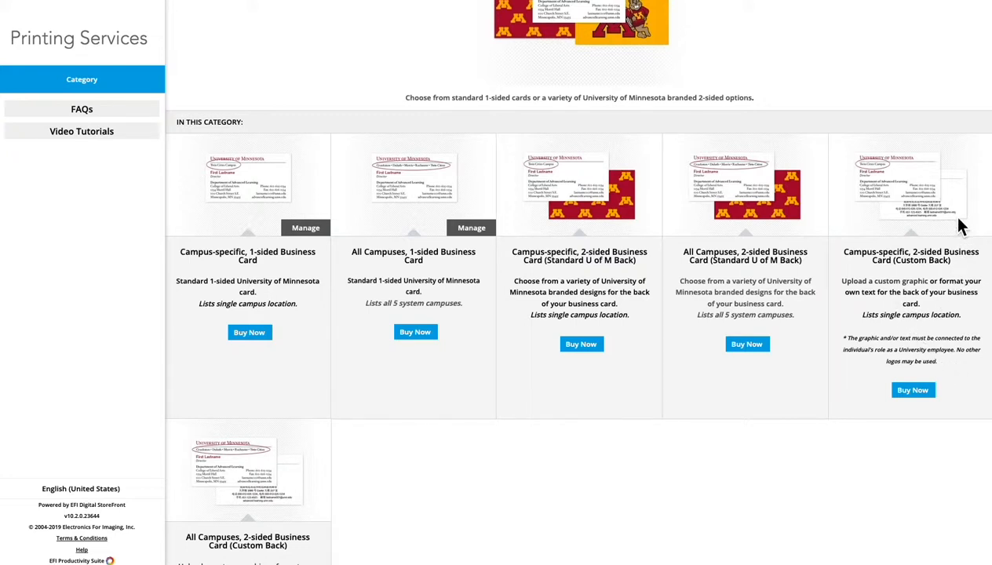
scroll(955, 217, up, 1)
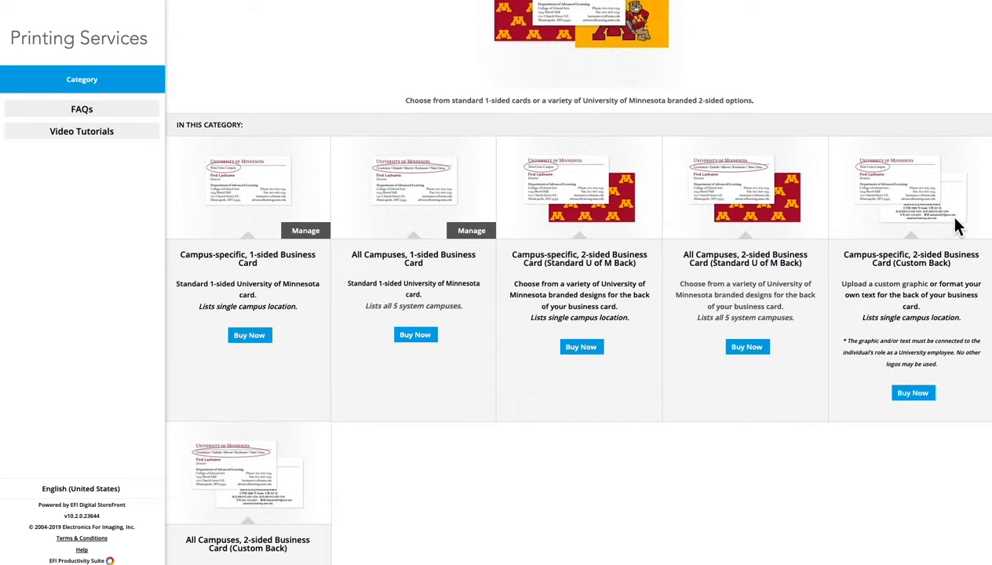
scroll(957, 227, down, 1)
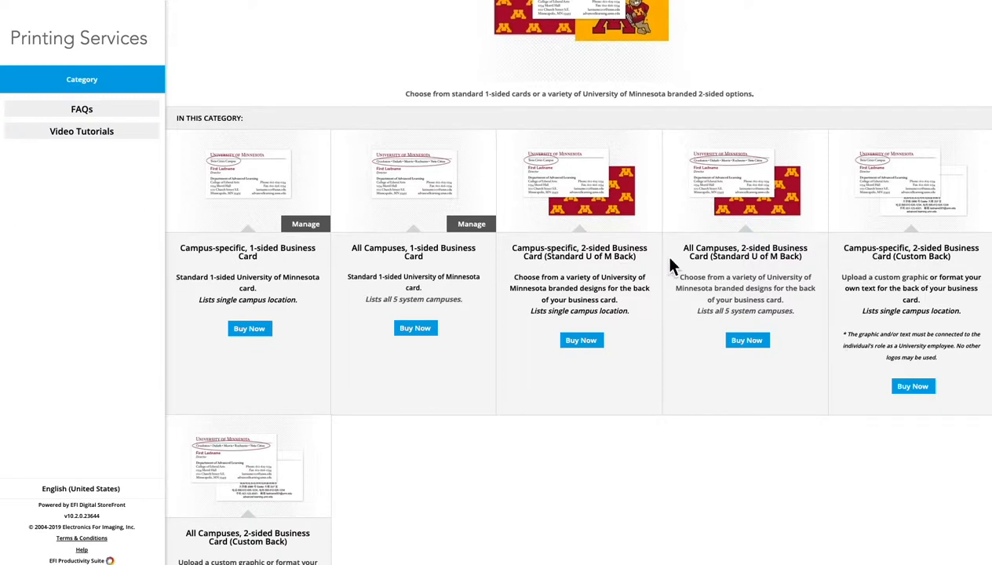
scroll(567, 286, down, 1)
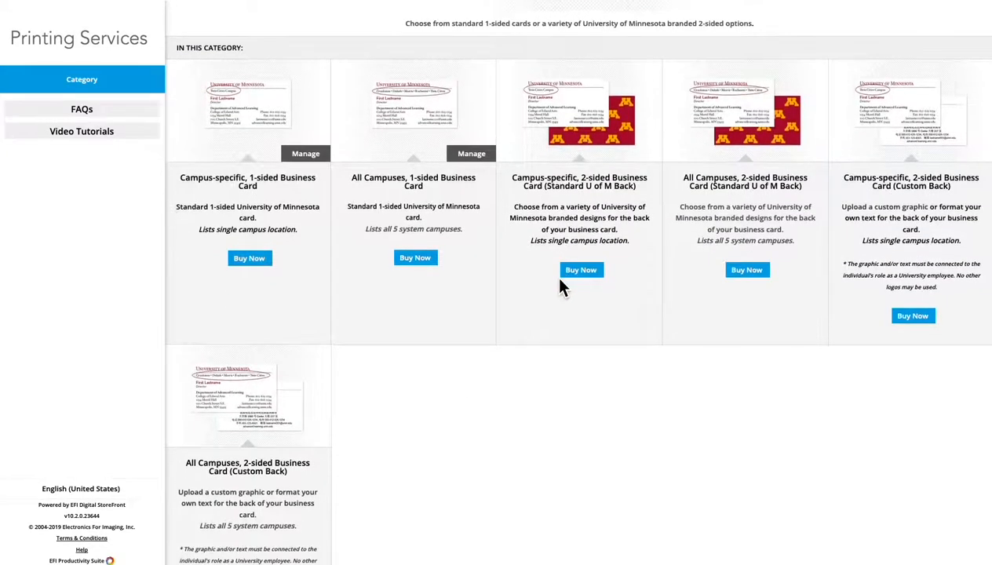
scroll(605, 307, up, 1)
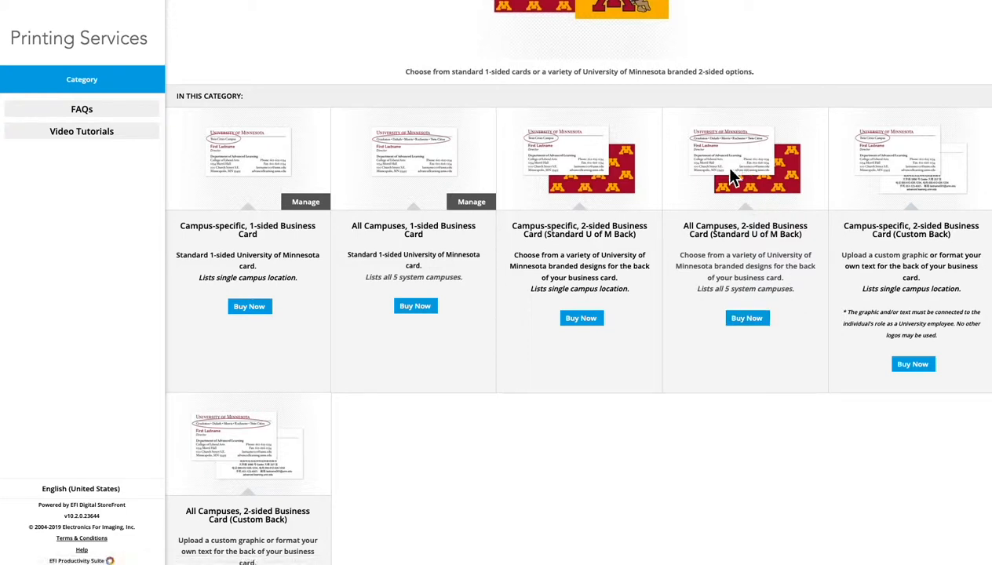
click(755, 320)
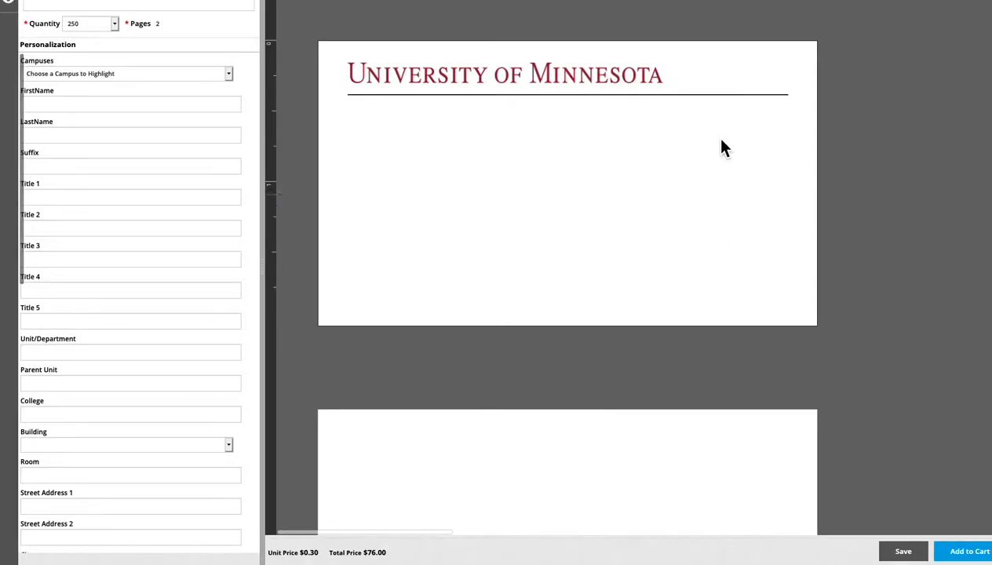
Step: Name the order 2-Sided Card Test and set its quantity to 500
scroll(612, 168, down, 5)
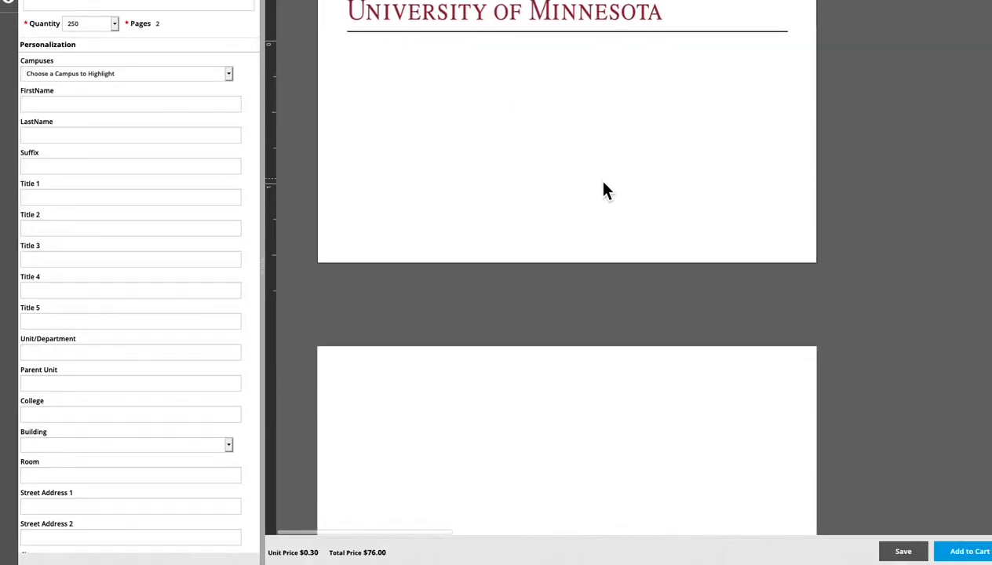
scroll(604, 187, up, 5)
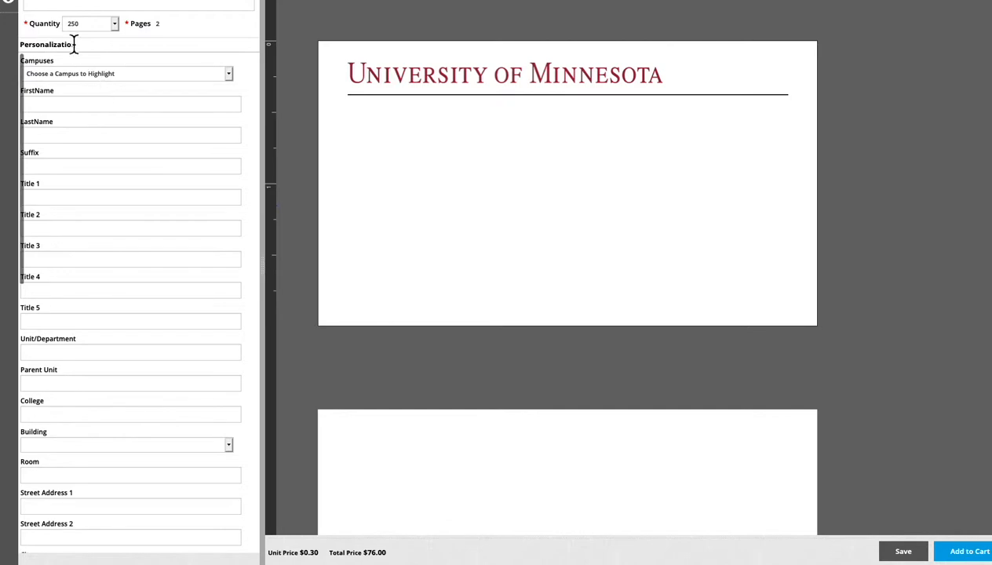
click(55, 9)
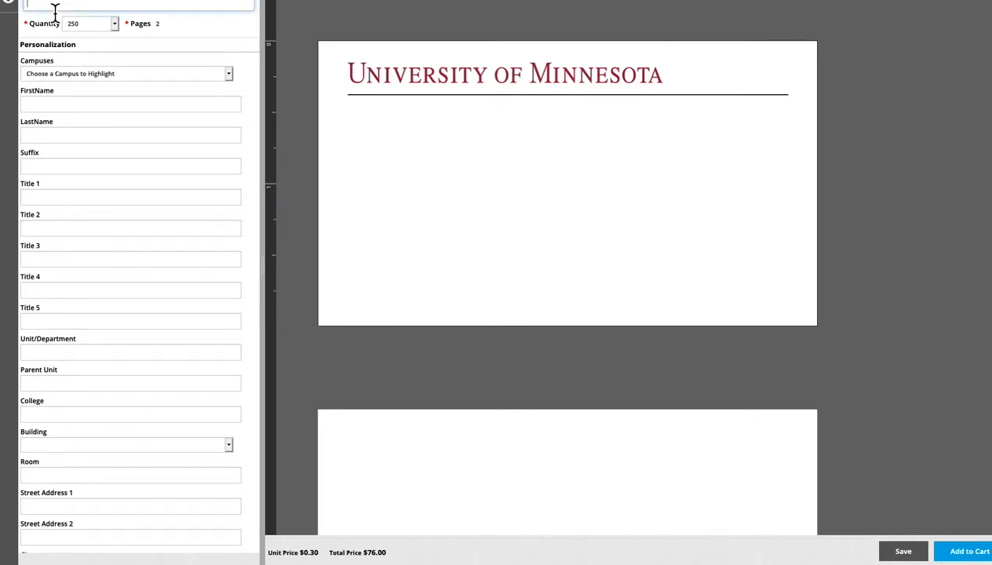
text(2-Sided Card Test)
click(115, 25)
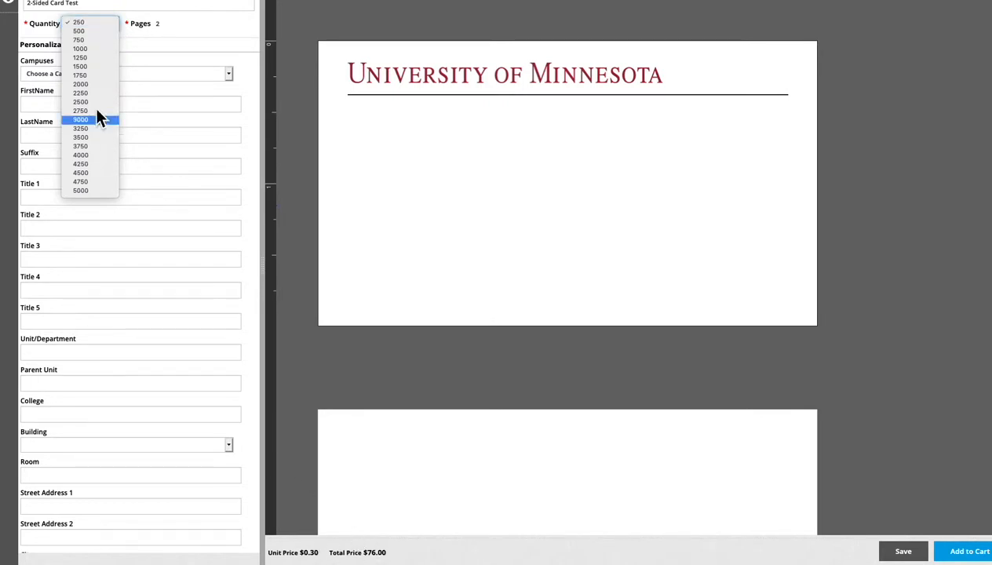
click(82, 32)
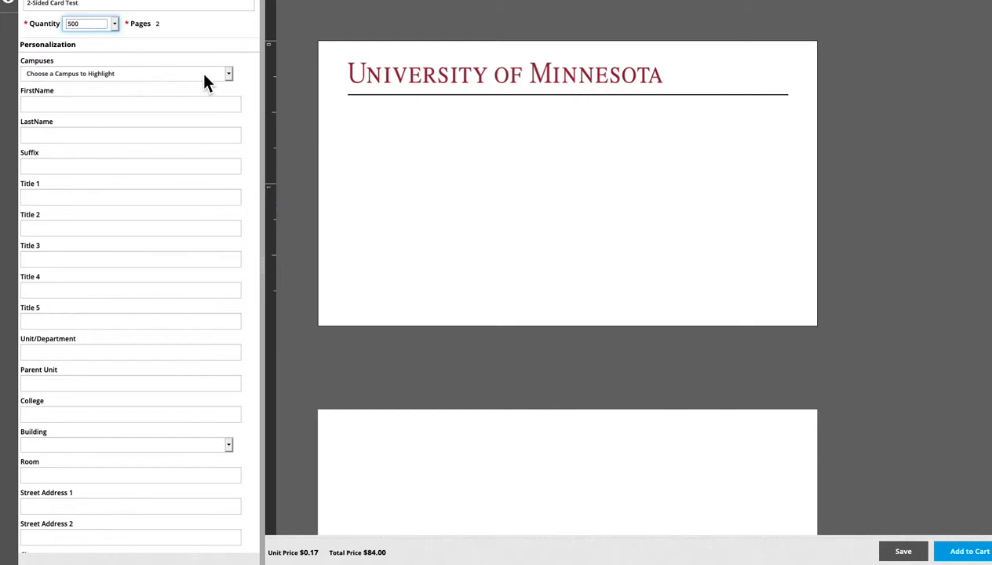
Step: Try No Highlight for the campus line and settle on Duluth Highlight
click(223, 79)
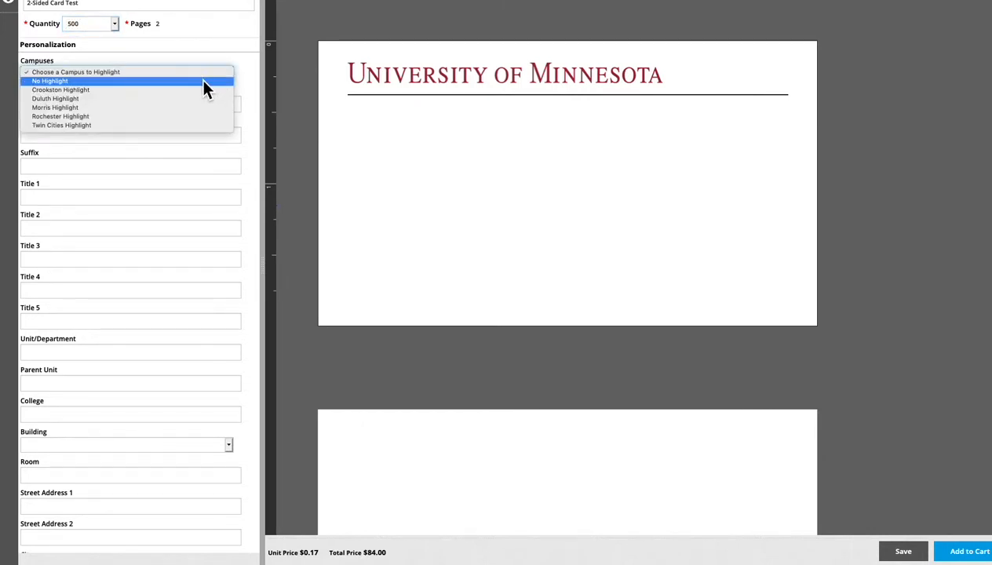
click(202, 81)
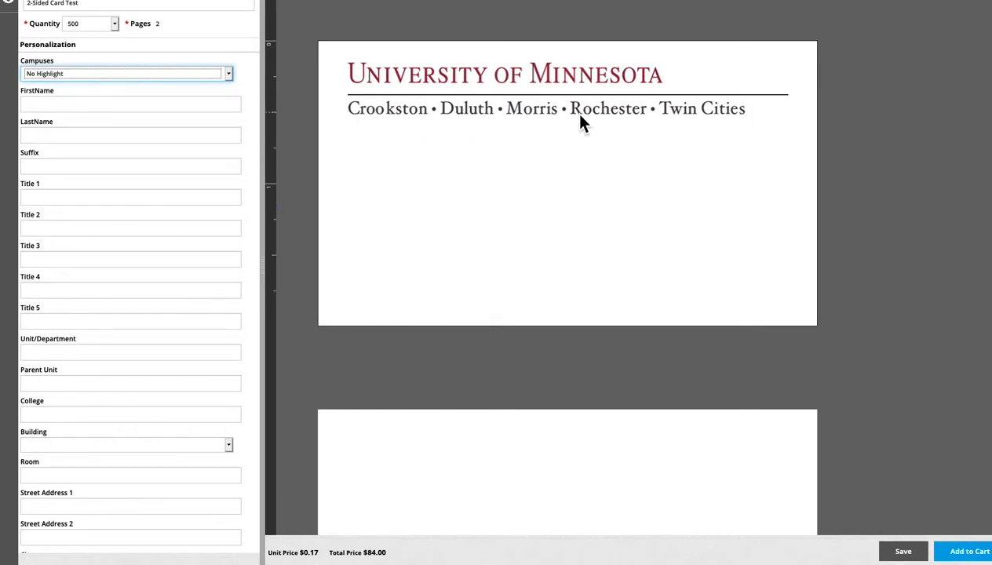
click(170, 76)
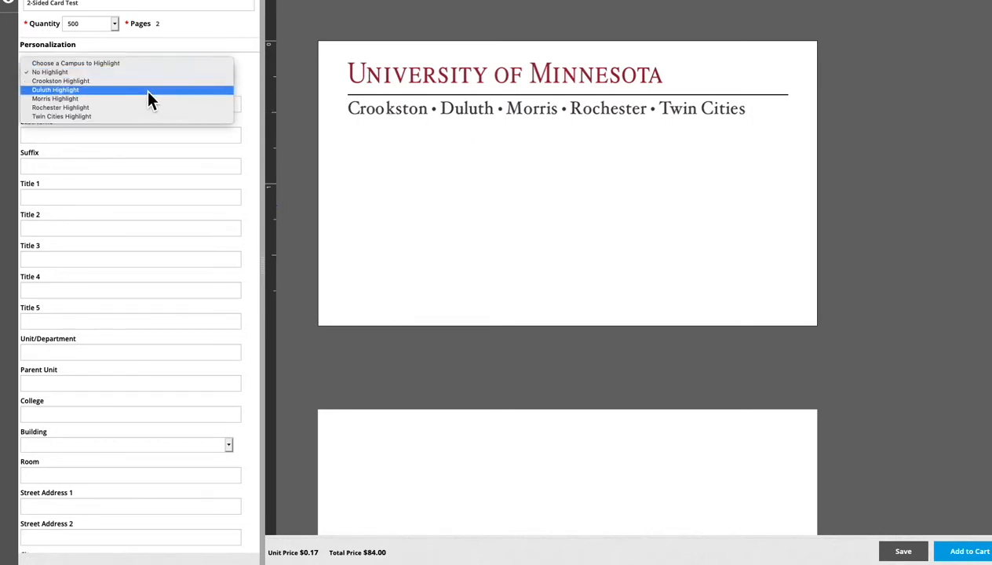
click(147, 91)
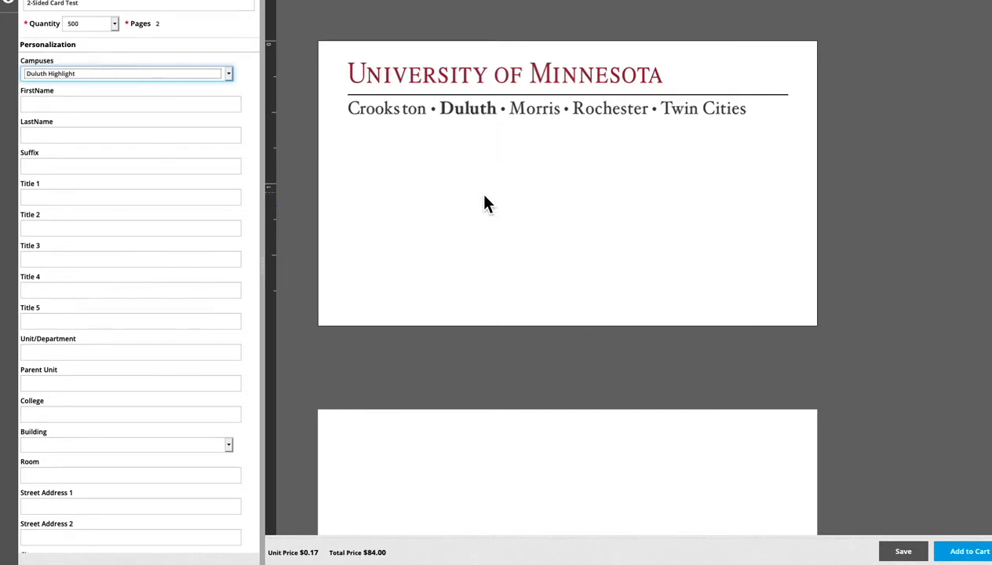
Step: Enter First as the first name and Last as the last name on the card
click(172, 109)
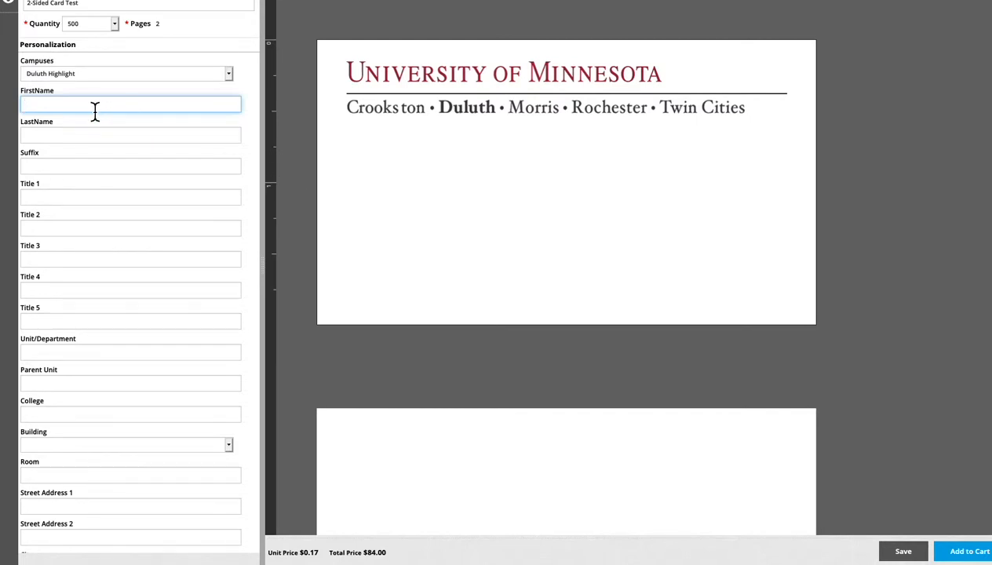
text(First)
key(Tab)
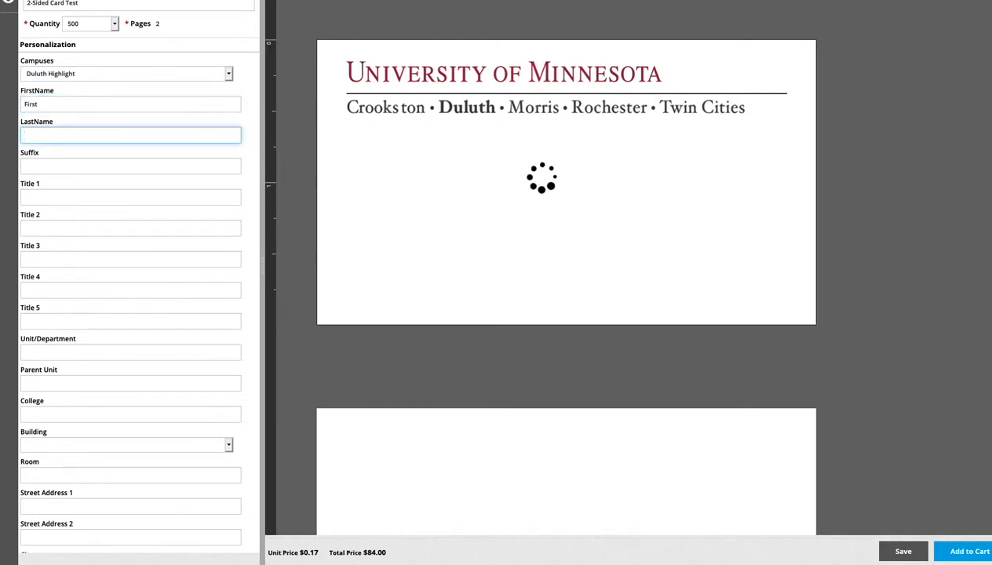
text(Last)
key(Tab)
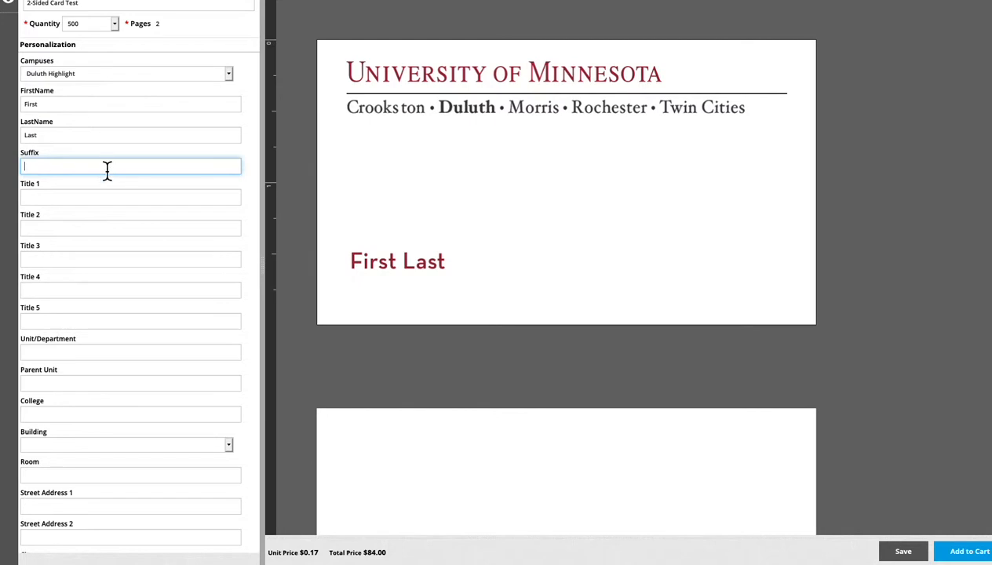
Step: Enter Important Person as the first title and Printing Services as the unit/department
click(107, 202)
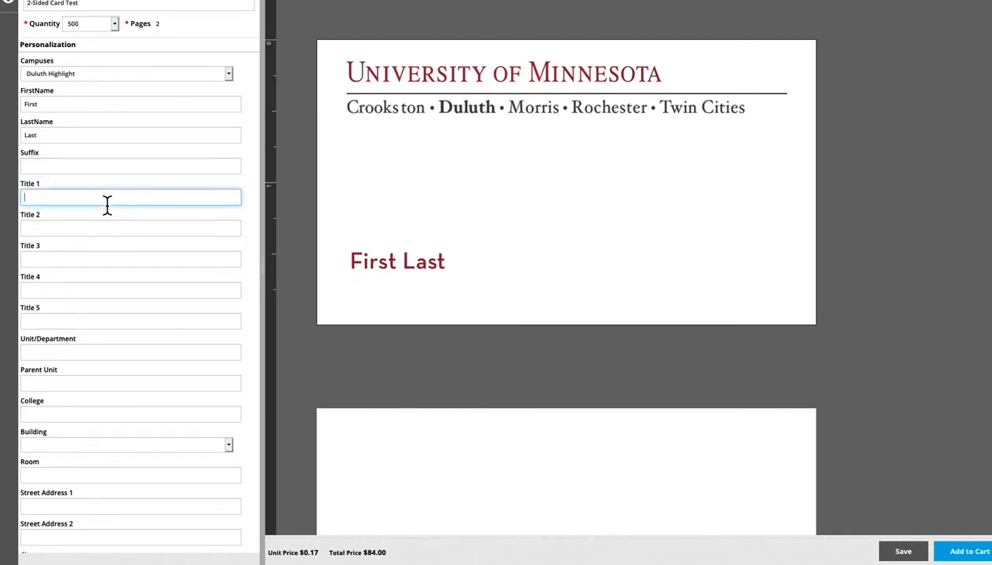
text(Important Person)
click(75, 230)
click(89, 353)
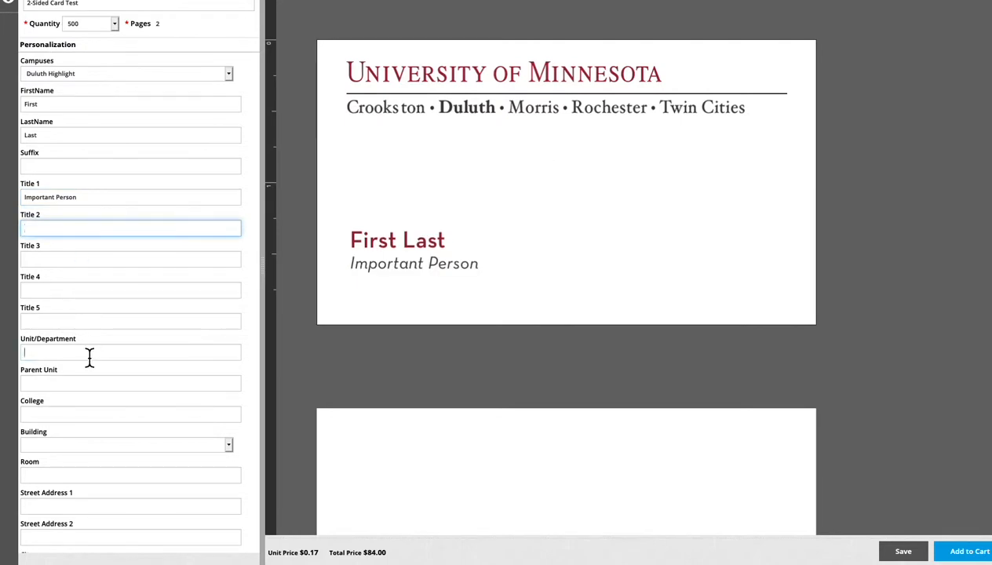
text(Printing Services)
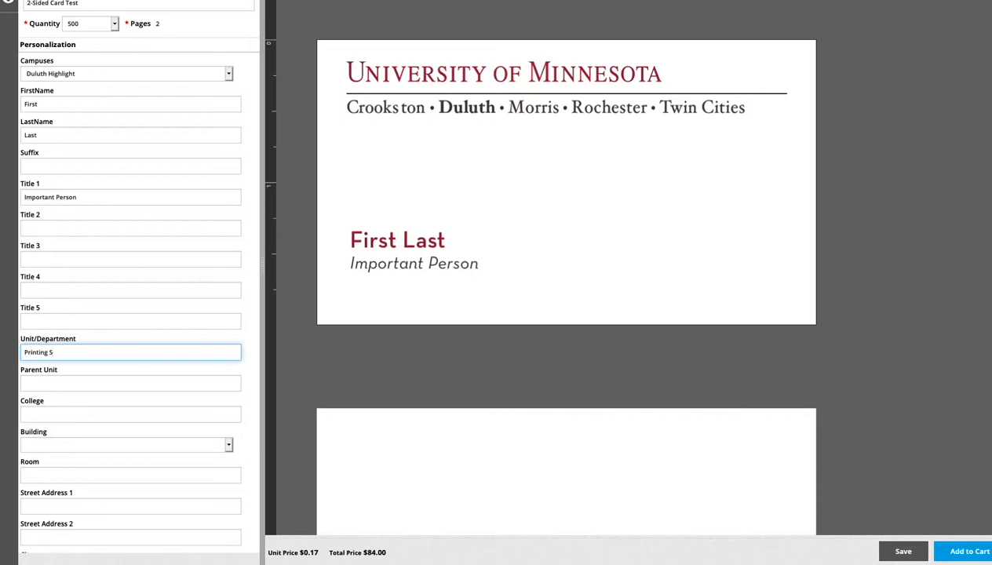
click(118, 381)
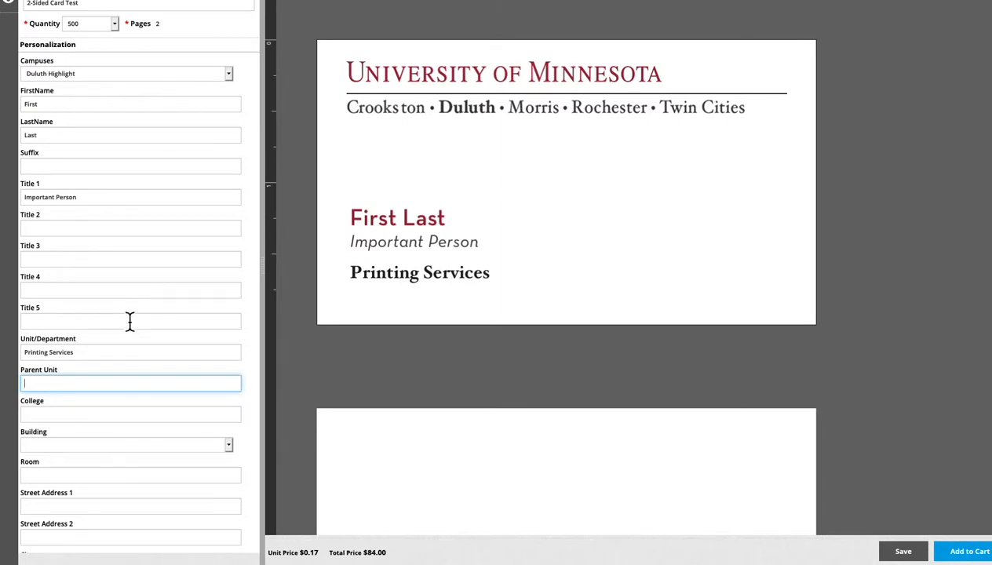
Step: Set the building to Printing Services Building and the room to 123
scroll(136, 315, down, 3)
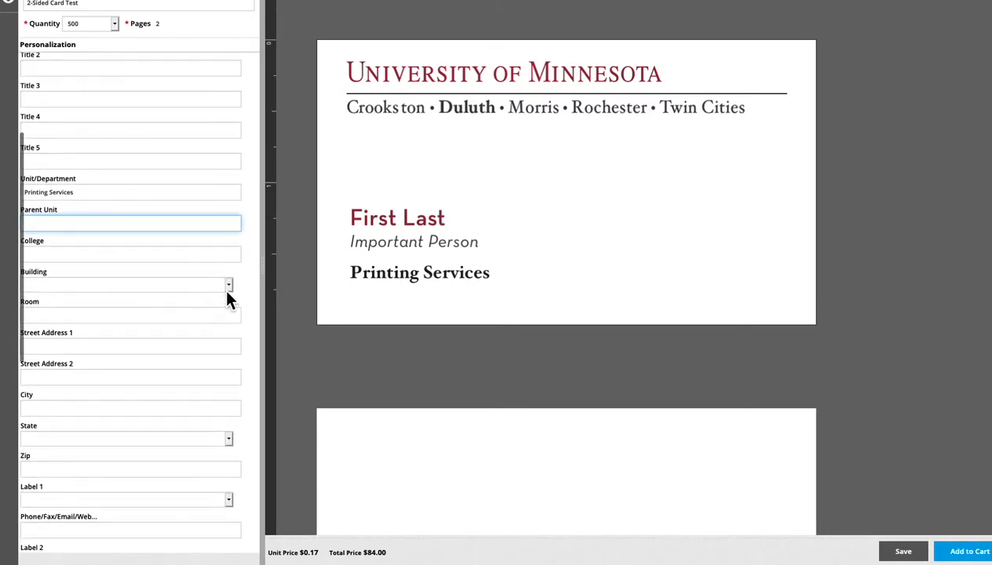
click(226, 286)
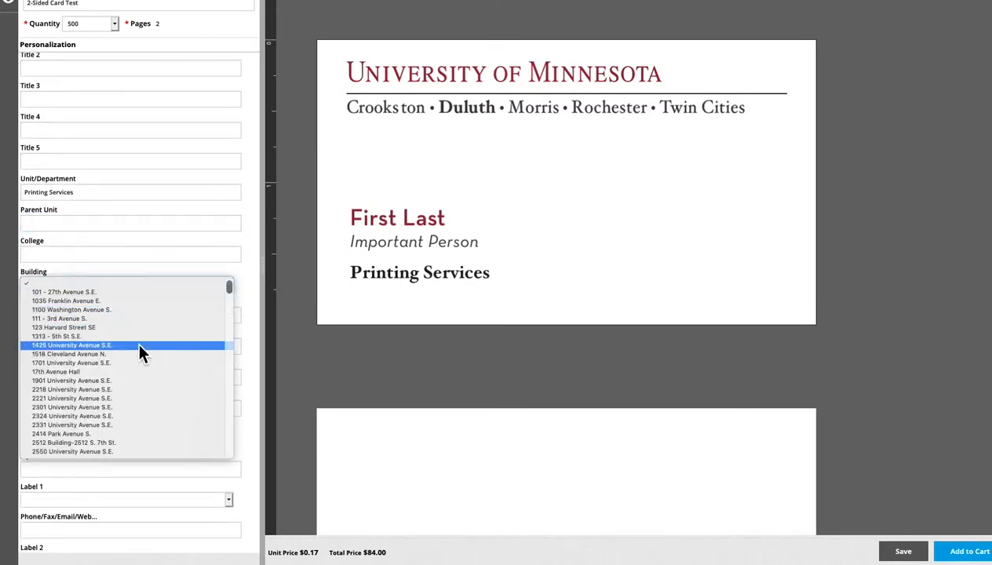
text(pr)
scroll(98, 379, up, 1)
scroll(97, 396, down, 3)
click(101, 423)
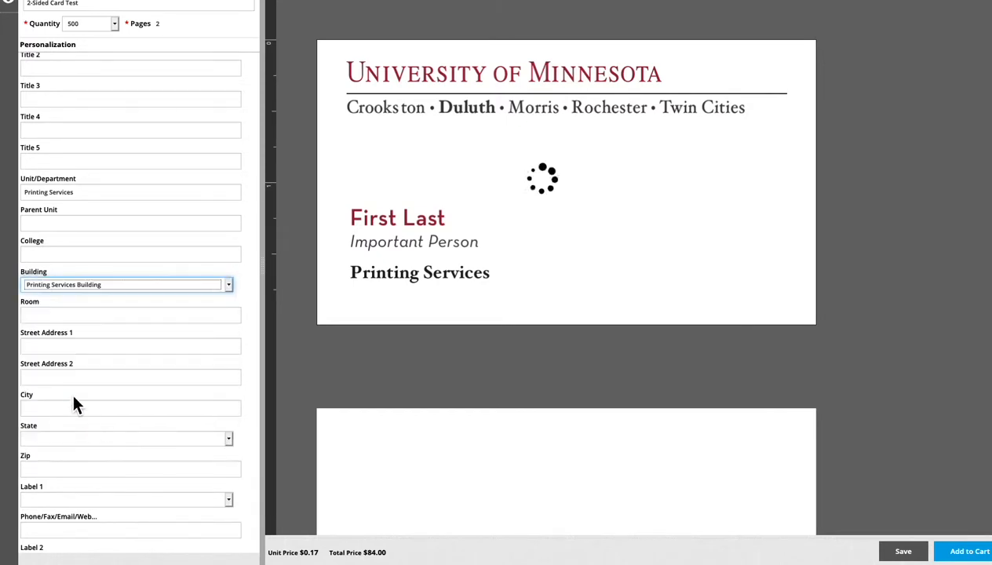
click(63, 319)
text(123)
key(Tab)
Step: Complete the card's postal address with the street address, city, state and ZIP code
text(2)
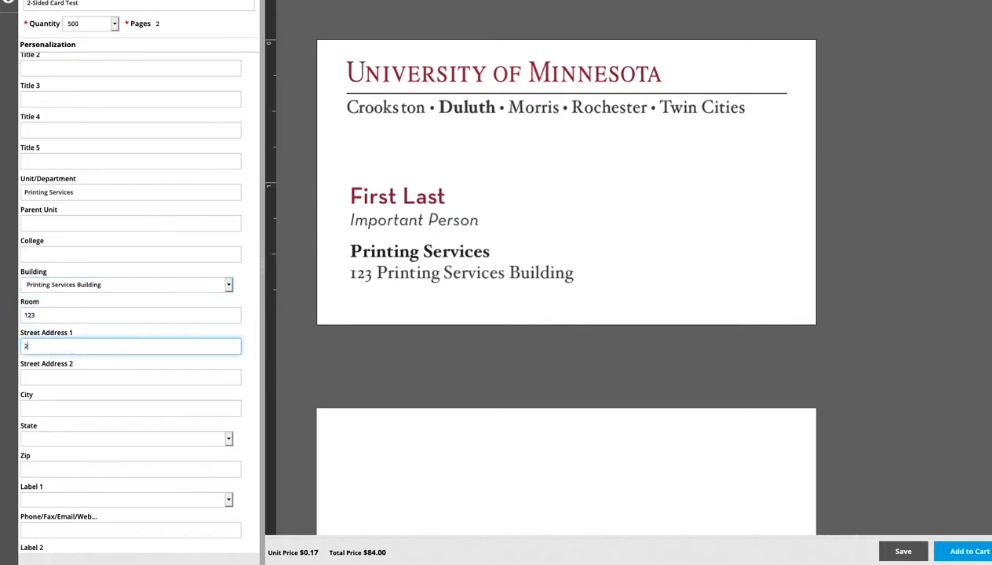
text(818 Como Avenue S.E.)
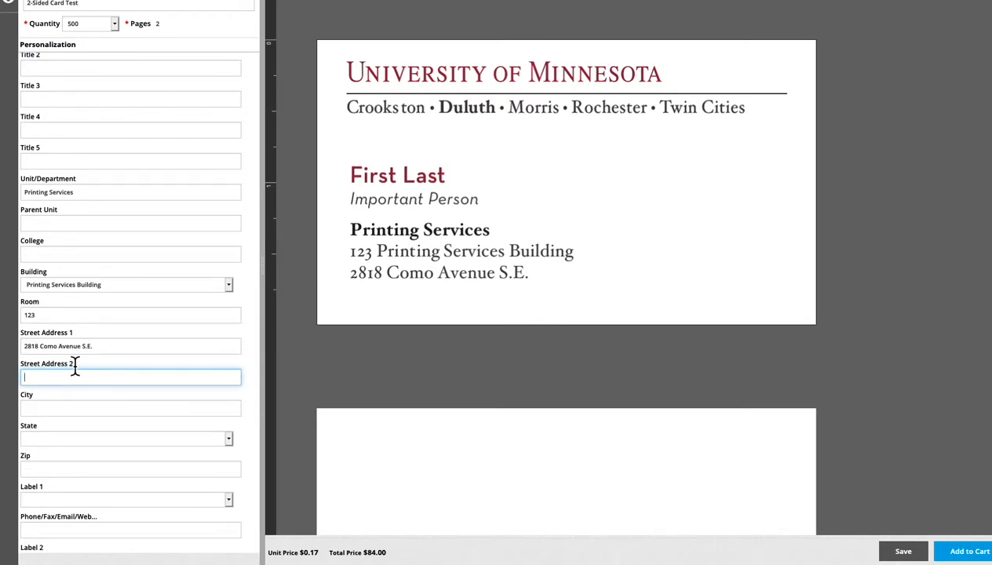
click(64, 410)
text(Minneapolis)
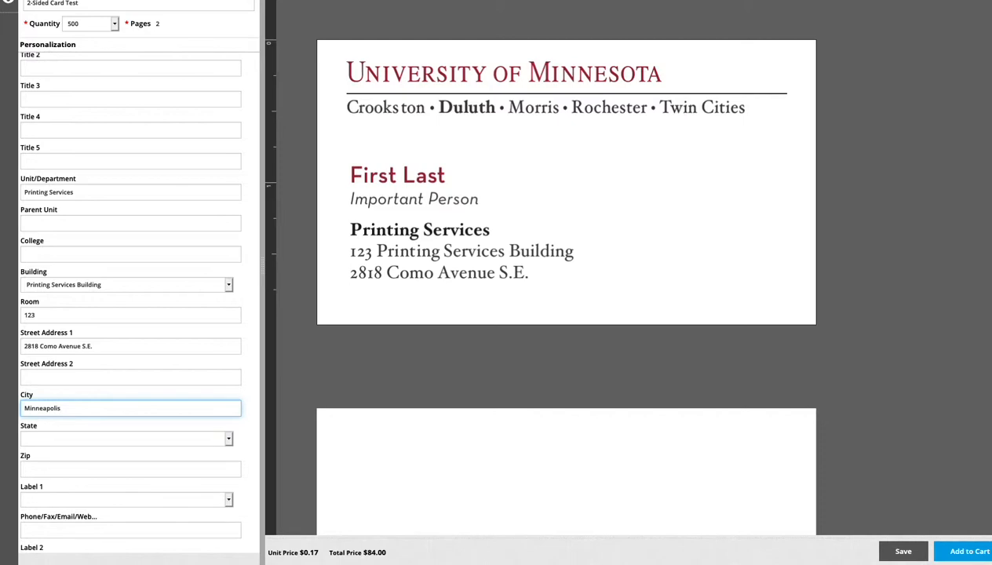
key(Tab)
text(mn)
key(Tab)
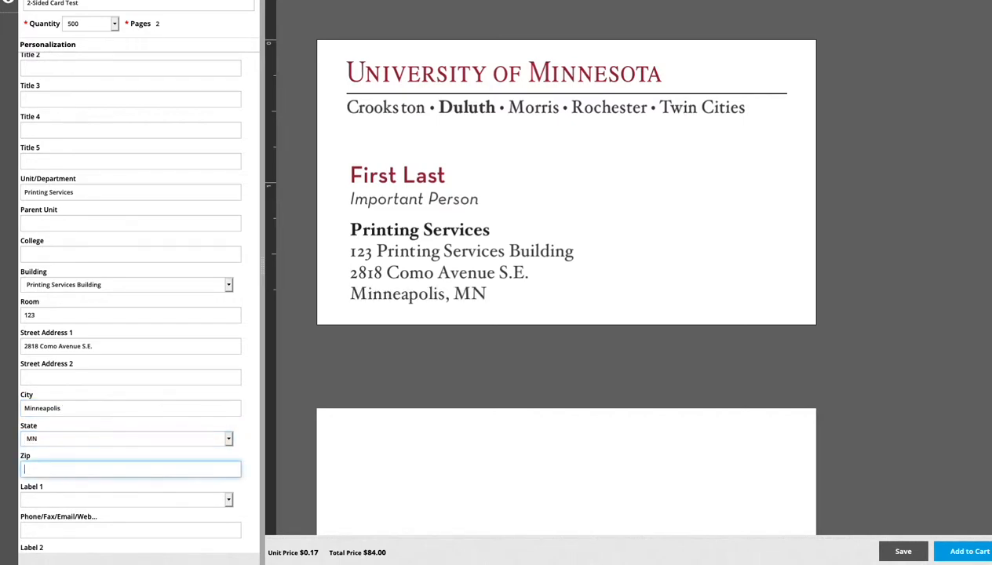
text(55414)
key(Tab)
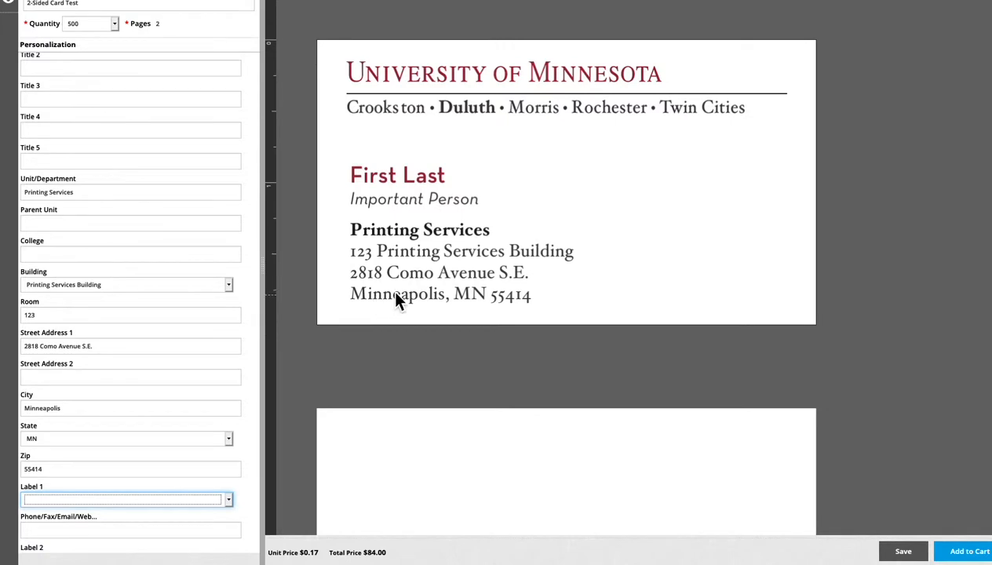
Step: Add the text Title as the second title line, below the first title
scroll(106, 274, up, 3)
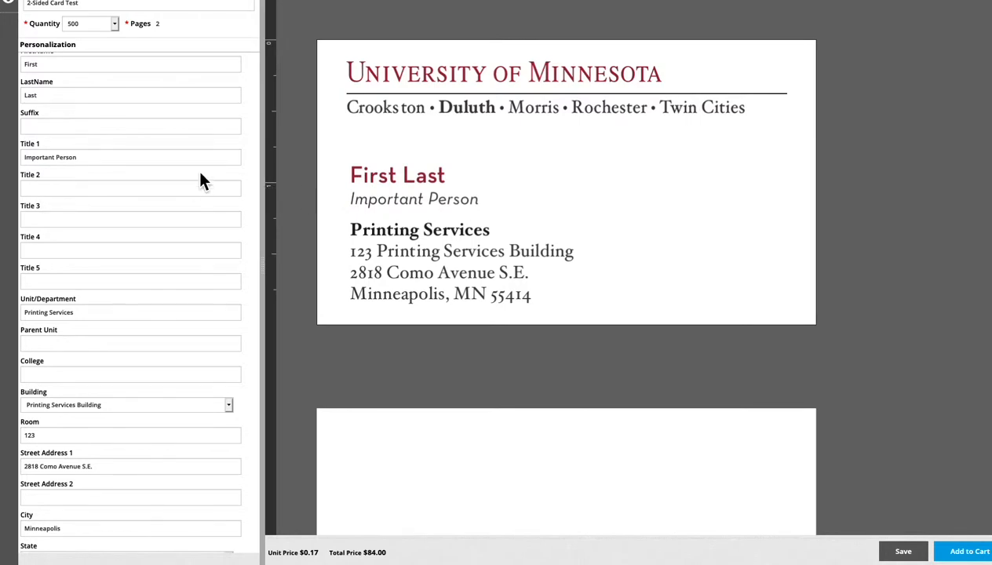
click(81, 192)
text(Title)
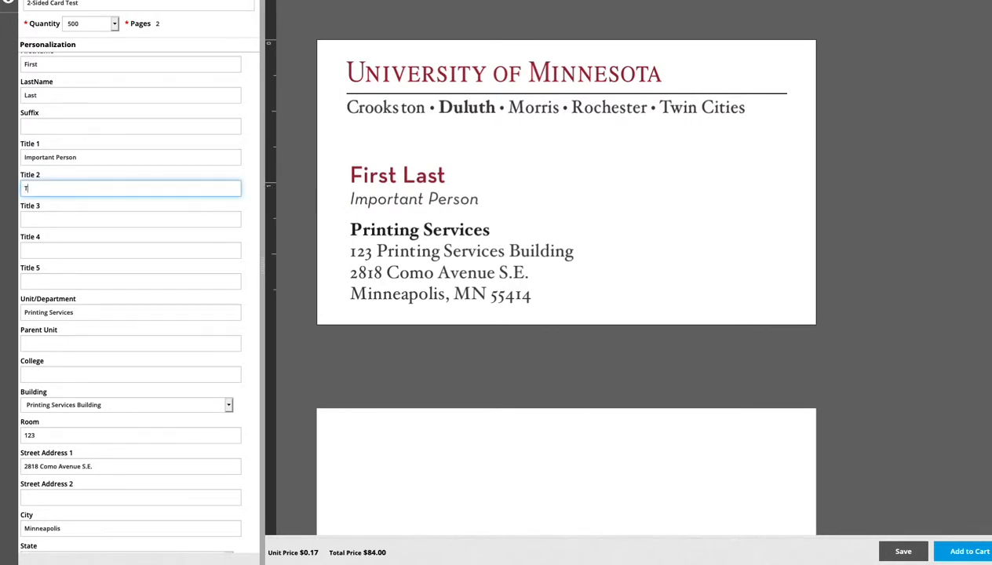
key(Tab)
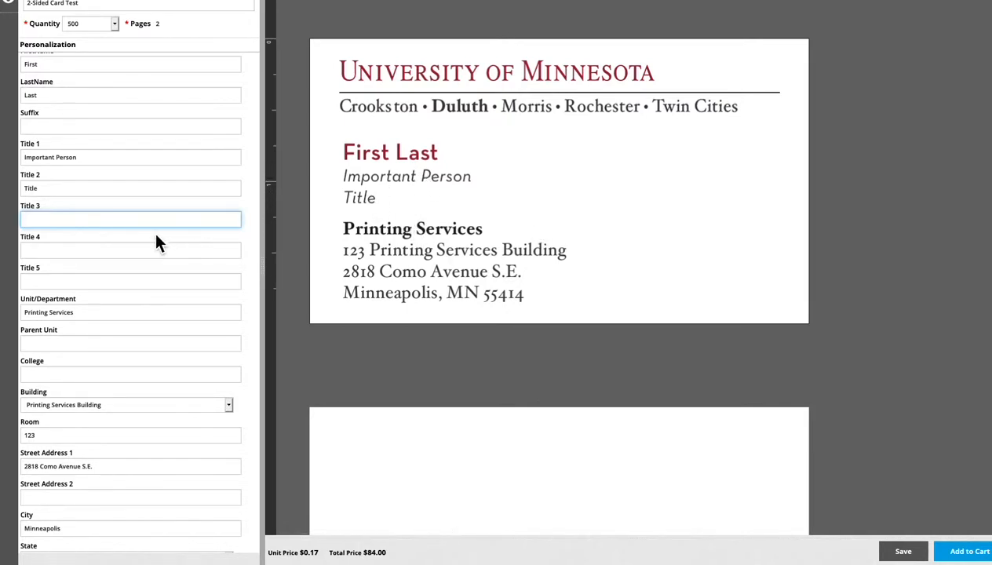
Step: Label the first contact line Direct and enter the direct phone number
scroll(152, 236, down, 5)
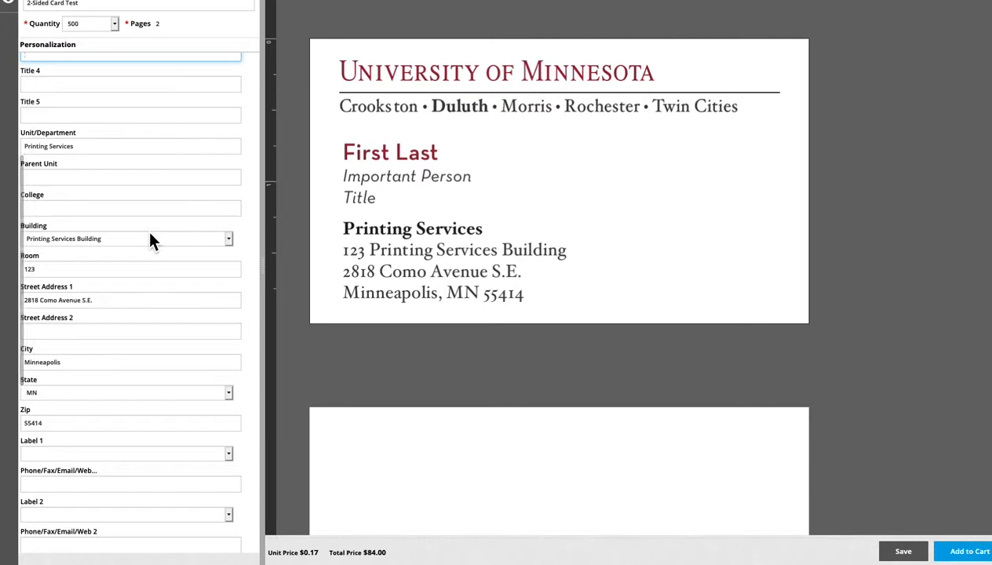
scroll(151, 241, down, 5)
scroll(167, 242, down, 2)
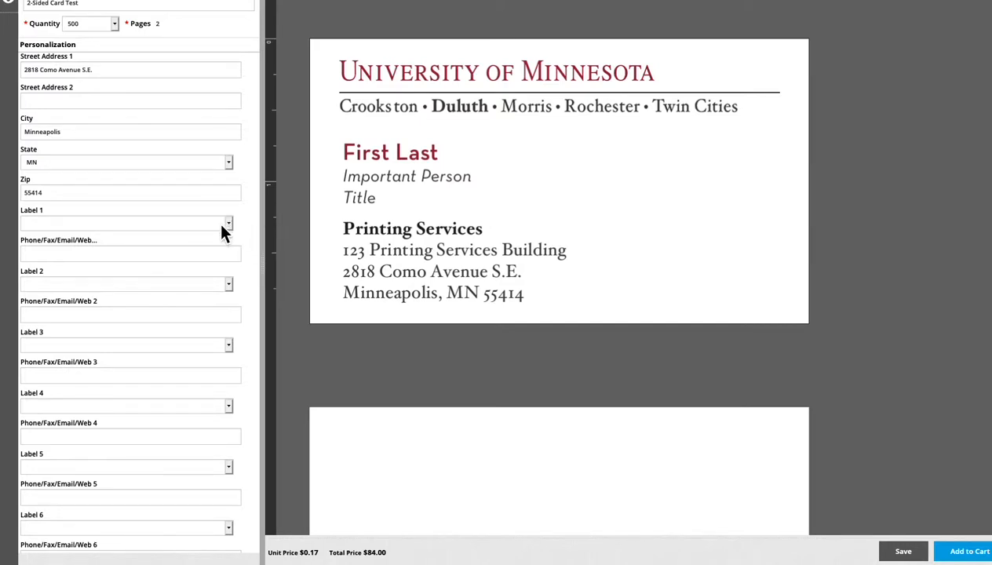
scroll(221, 266, down, 2)
scroll(221, 269, down, 1)
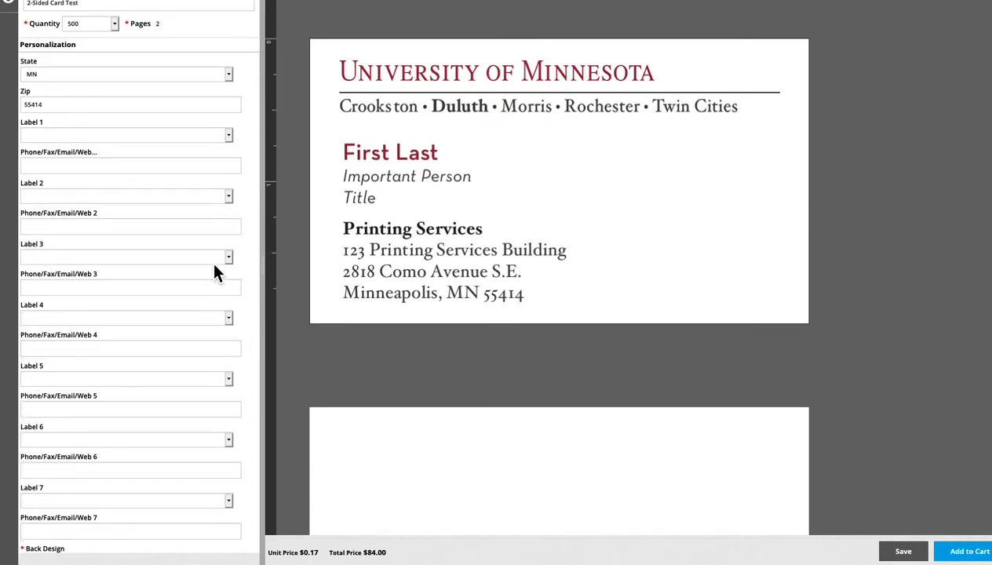
click(229, 138)
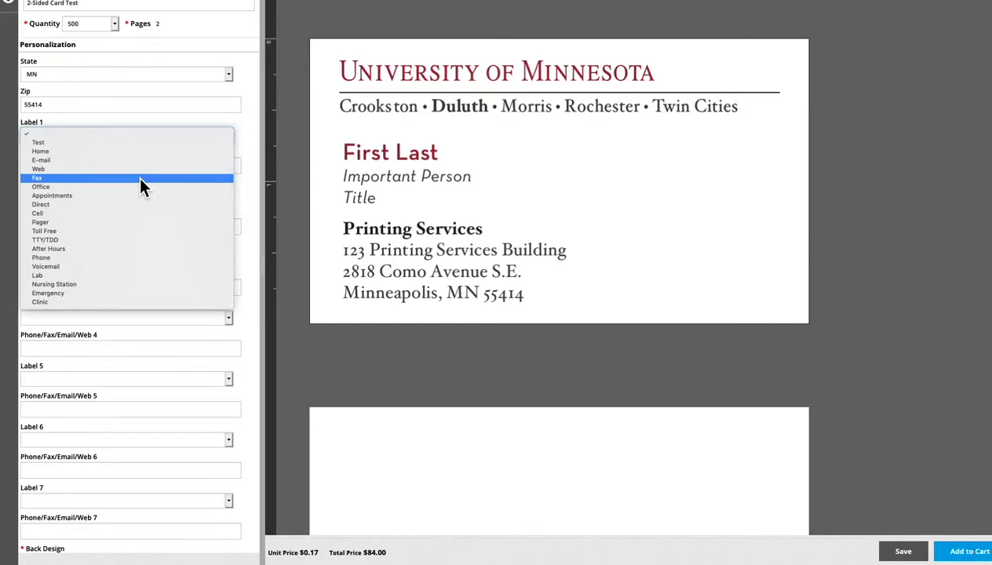
click(121, 205)
click(87, 168)
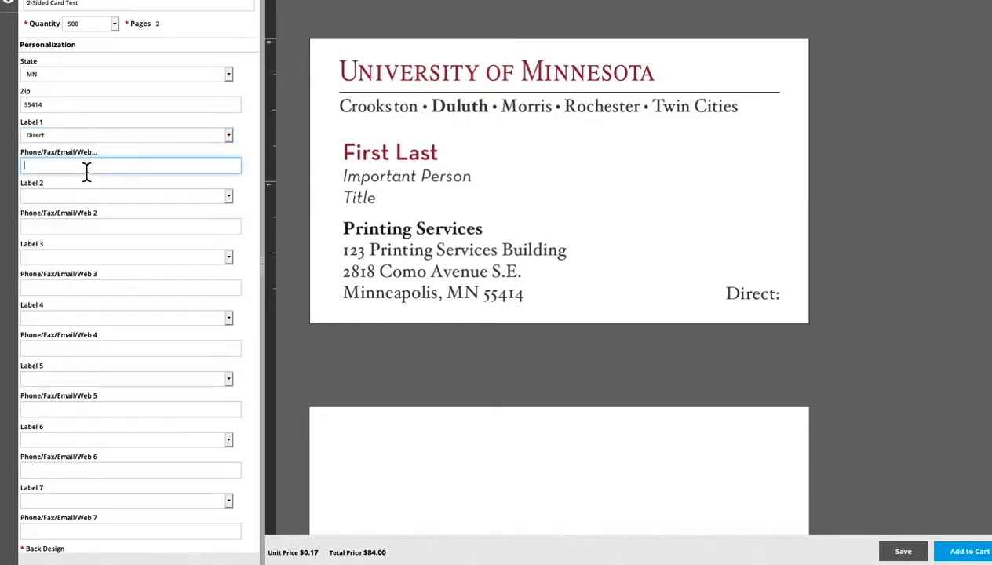
key(Tab)
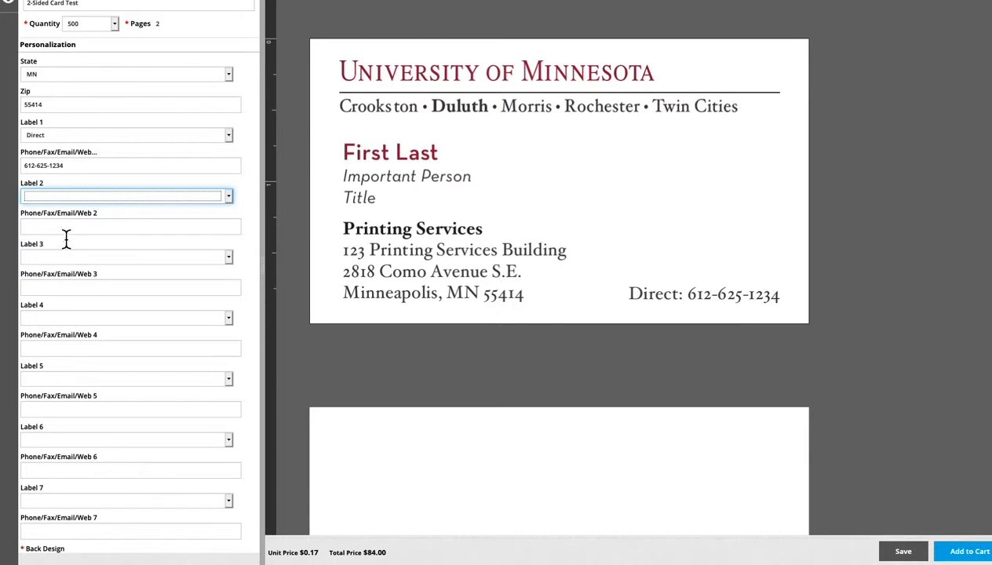
Step: Label the second contact line Office and enter the office phone number
click(85, 198)
click(84, 198)
click(84, 198)
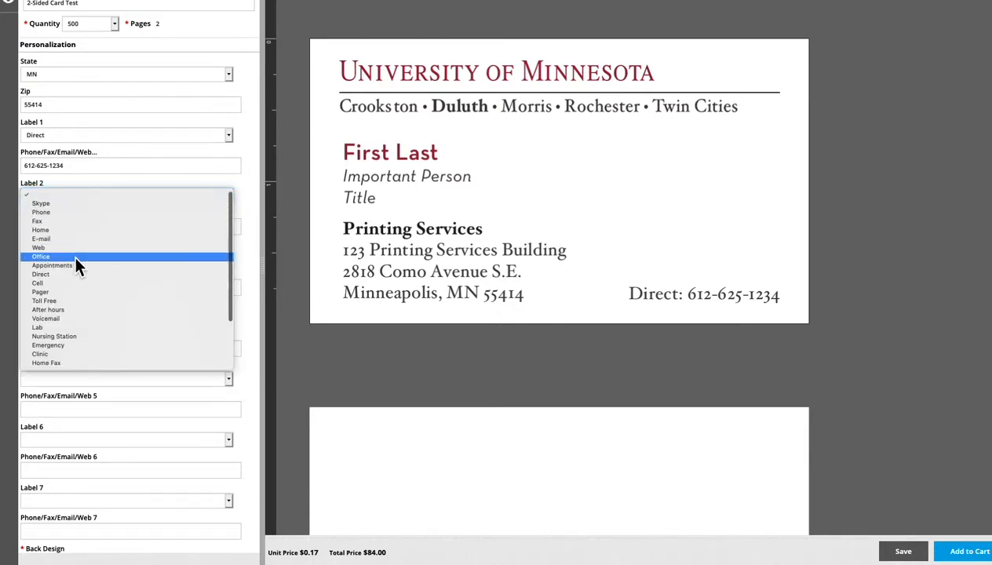
click(75, 254)
click(63, 228)
key(Tab)
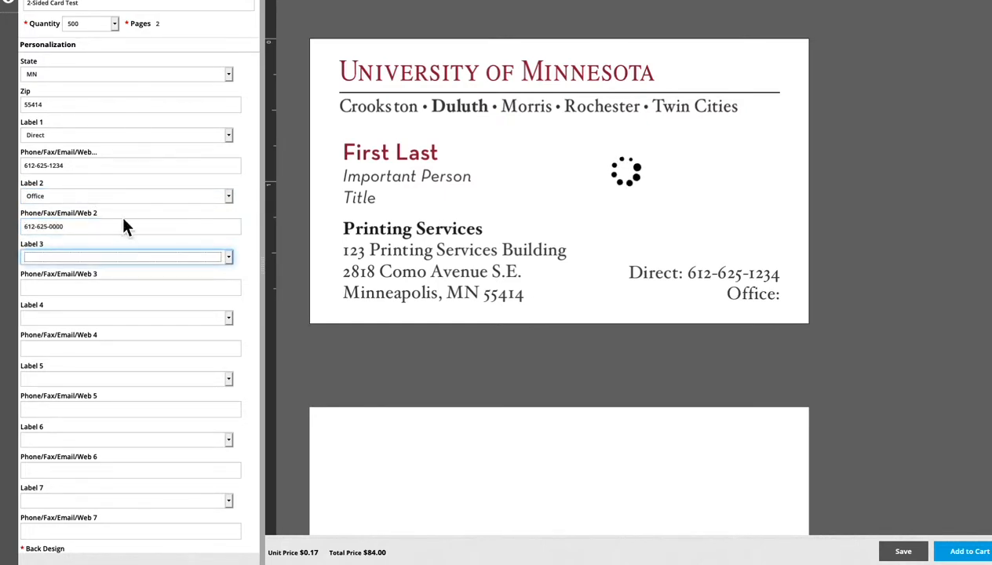
Step: Label the third contact line E-mail and enter the contact's e-mail address
click(84, 262)
click(77, 299)
click(83, 288)
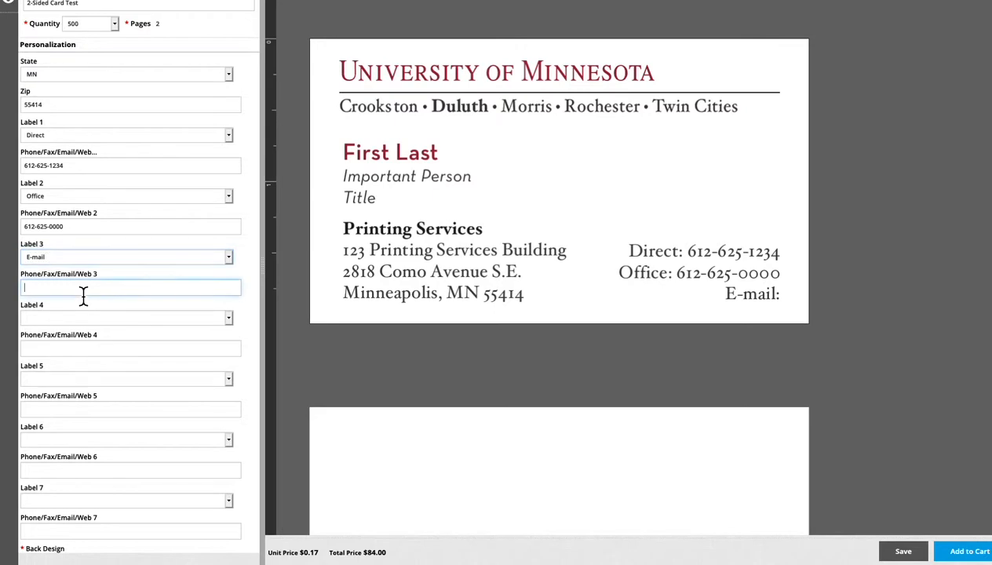
text(name@umn.edu)
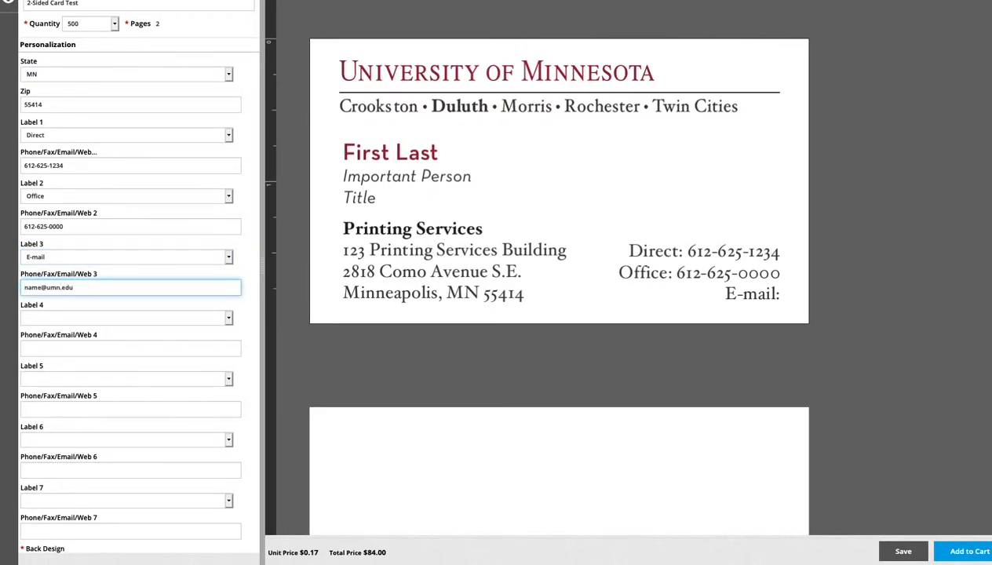
key(Tab)
Step: Enter the website printing.umn.edu on the fourth contact line, leaving its label blank
scroll(165, 306, down, 2)
click(122, 336)
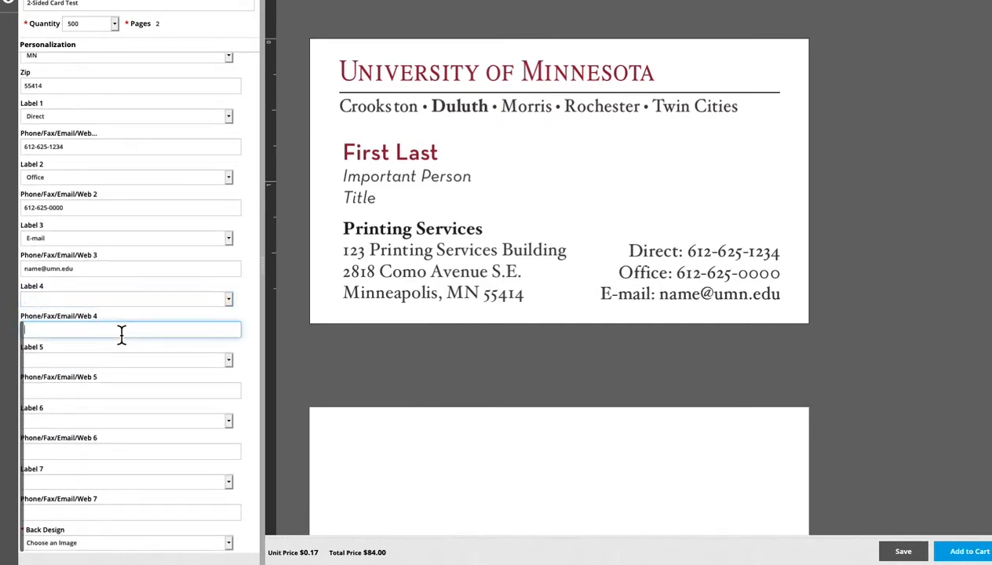
text(printing.umn.edu)
key(Tab)
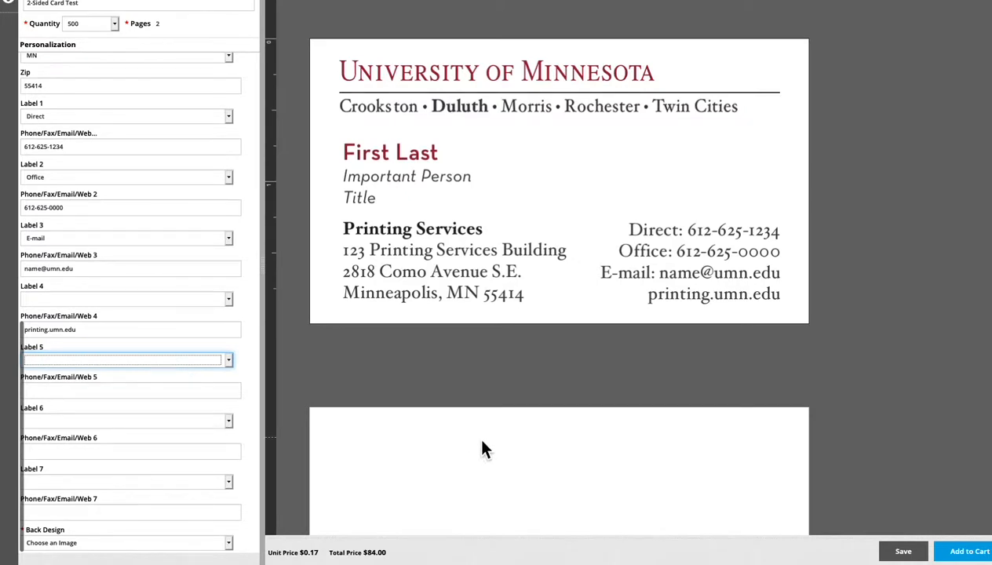
Step: Set the card's back design to 'M - Wordmark - 5 Campuses (Maroon Back)
scroll(480, 445, down, 3)
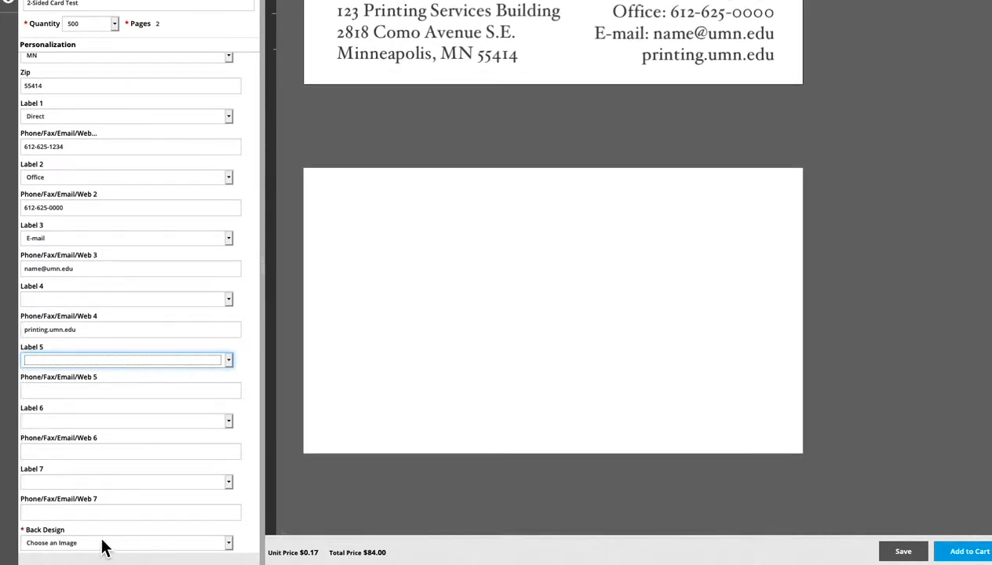
click(229, 543)
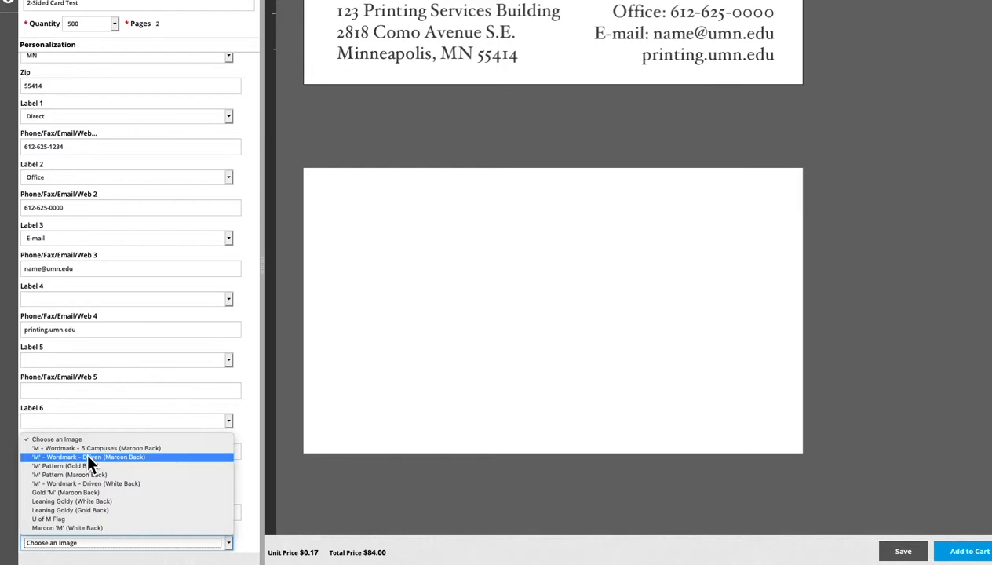
key(Up)
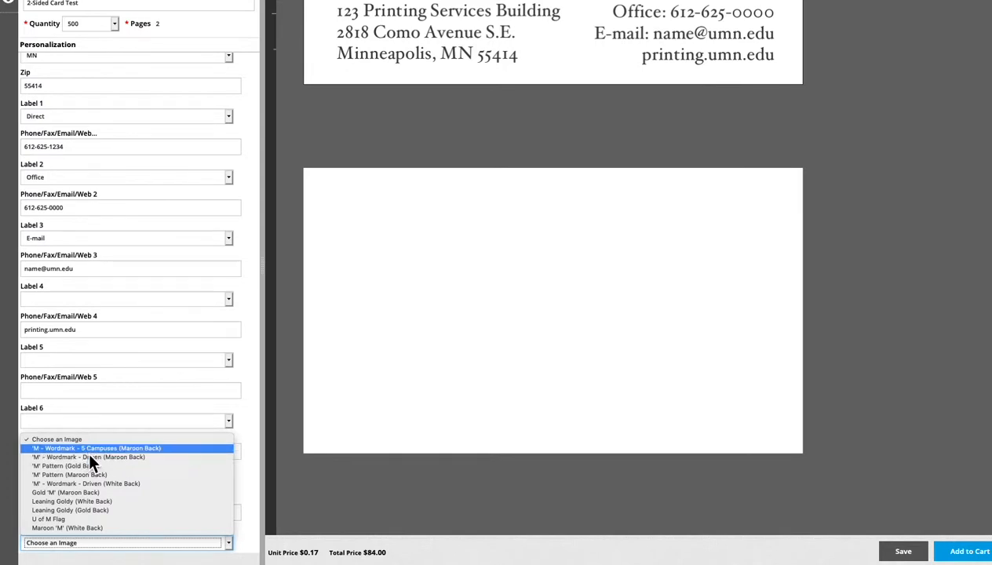
key(Return)
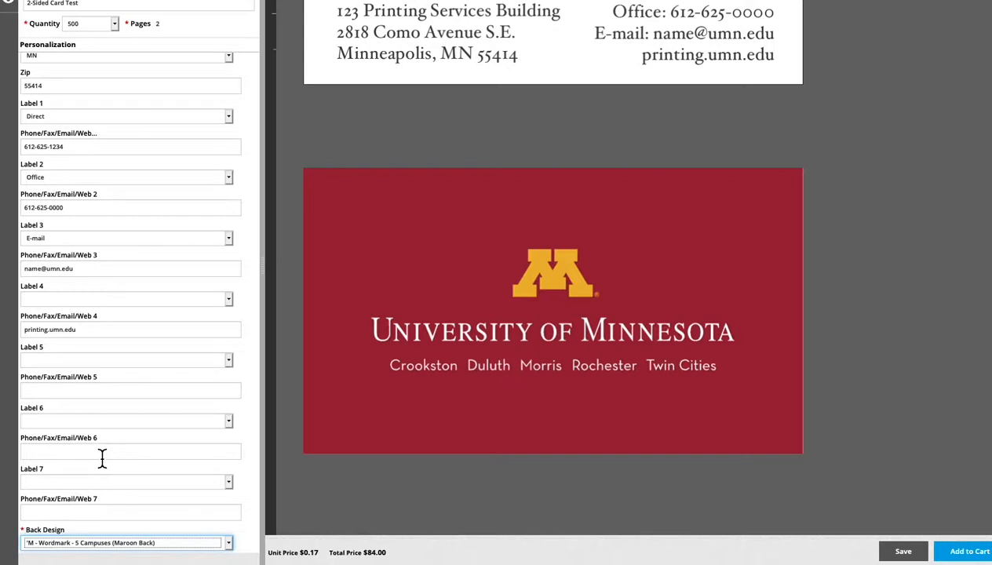
Step: Try the Driven (Maroon Back), 'M' Pattern (Gold Back), Leaning Goldy (White Back) and U of M Flag back designs, and restore the 5 Campuses one
click(210, 541)
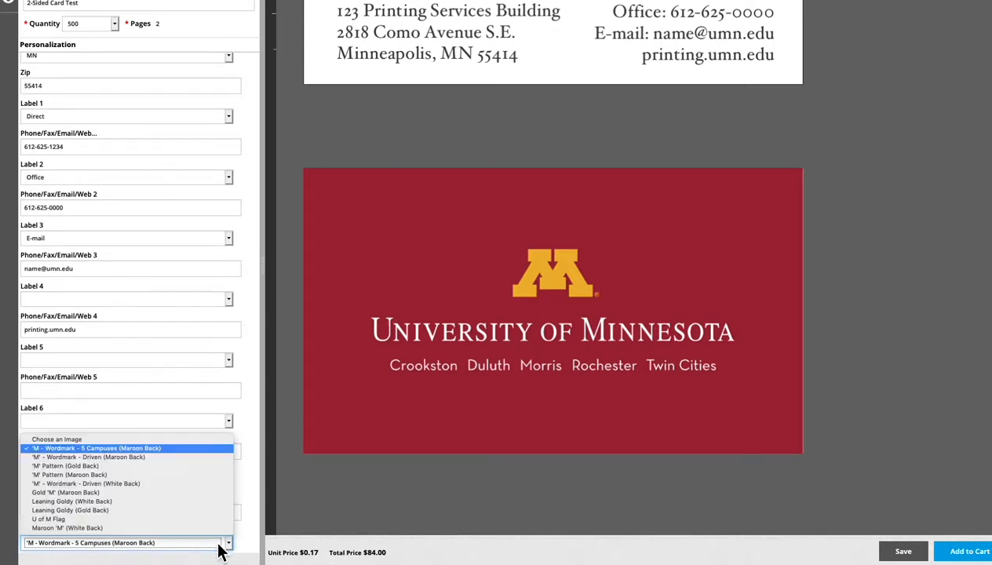
click(136, 460)
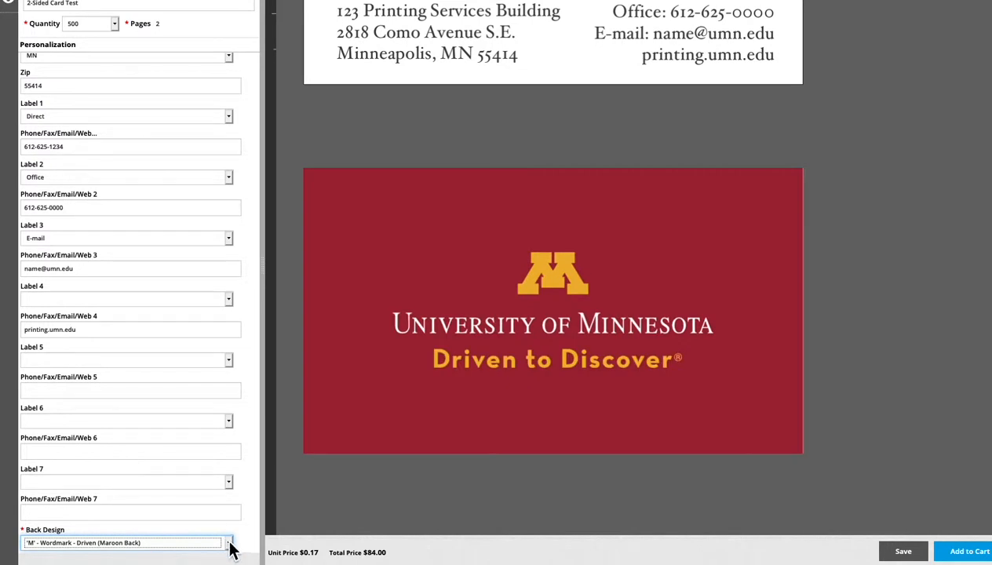
click(221, 541)
click(133, 465)
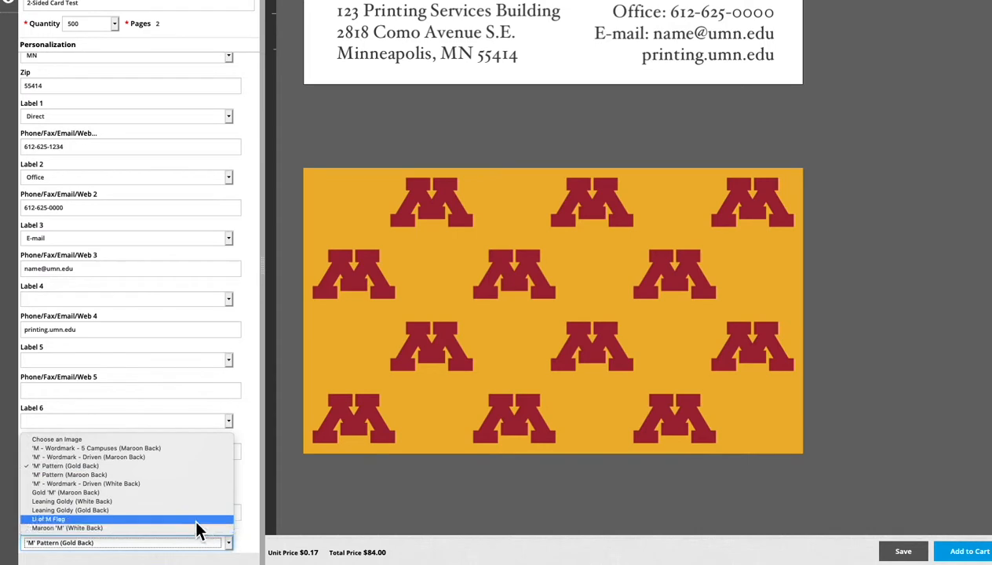
click(151, 502)
click(232, 543)
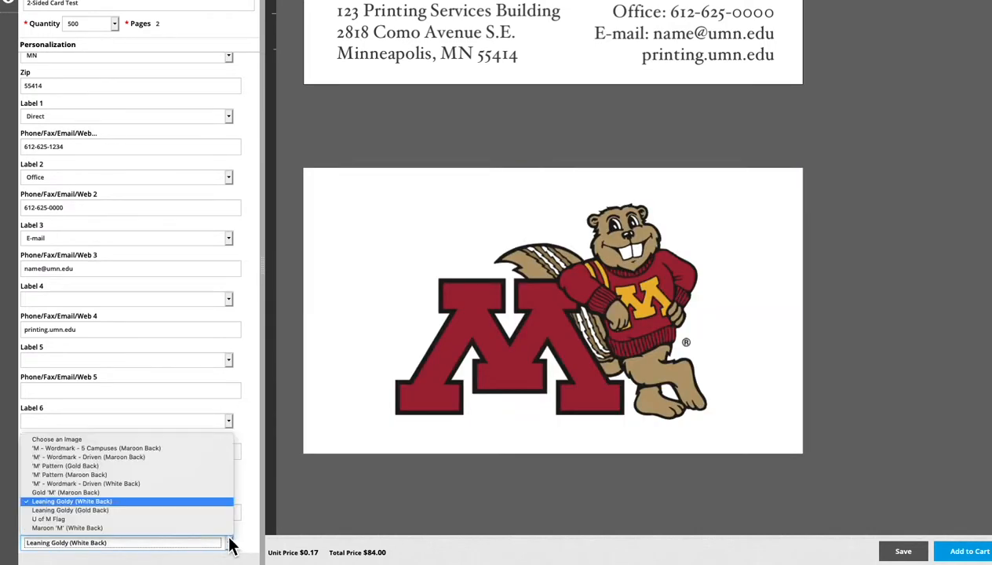
click(126, 521)
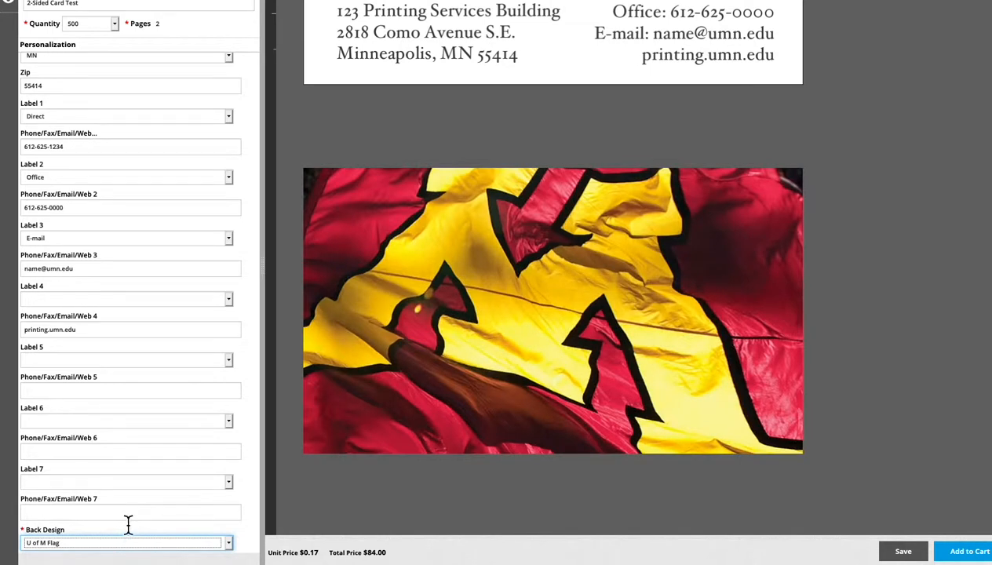
click(229, 544)
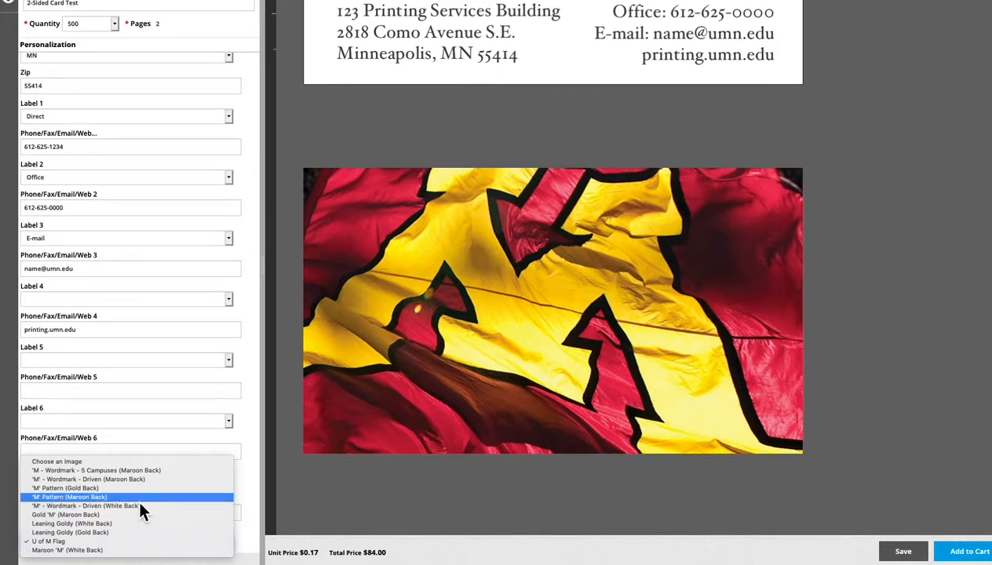
click(112, 469)
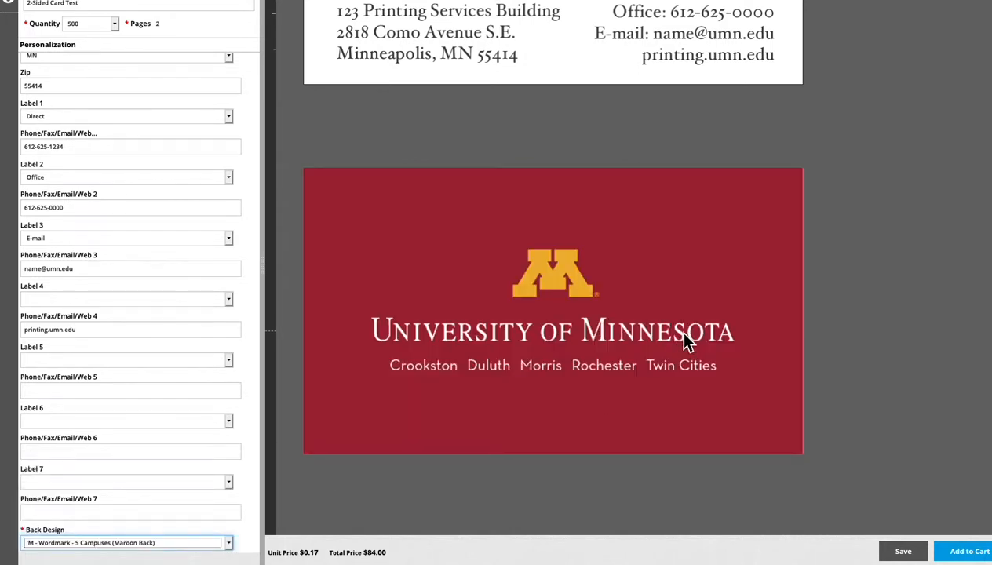
Step: Review both card sides, update the preview, and add the job to the cart with the approval statement accepted
scroll(685, 341, up, 1)
scroll(684, 340, up, 2)
scroll(683, 341, up, 2)
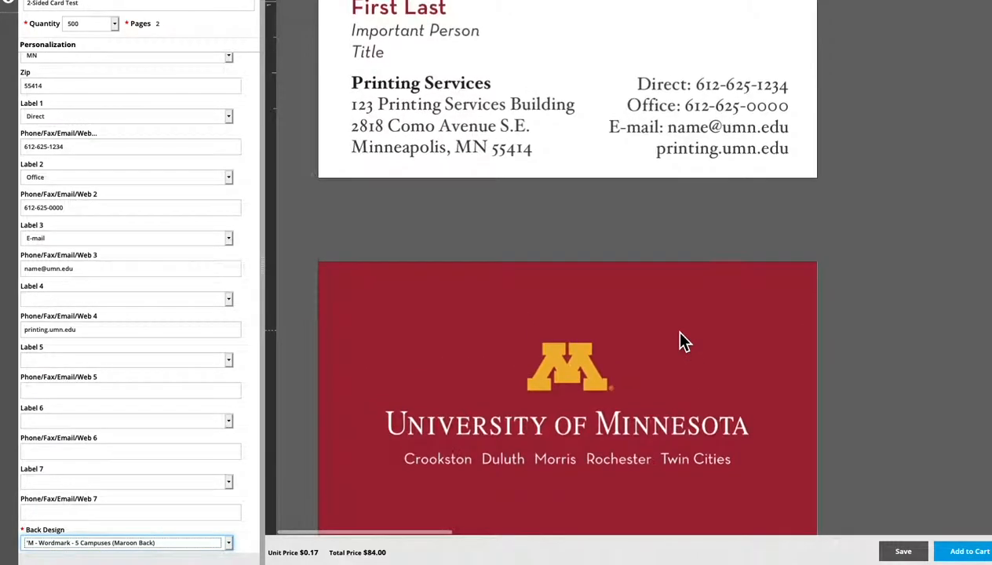
scroll(678, 333, up, 5)
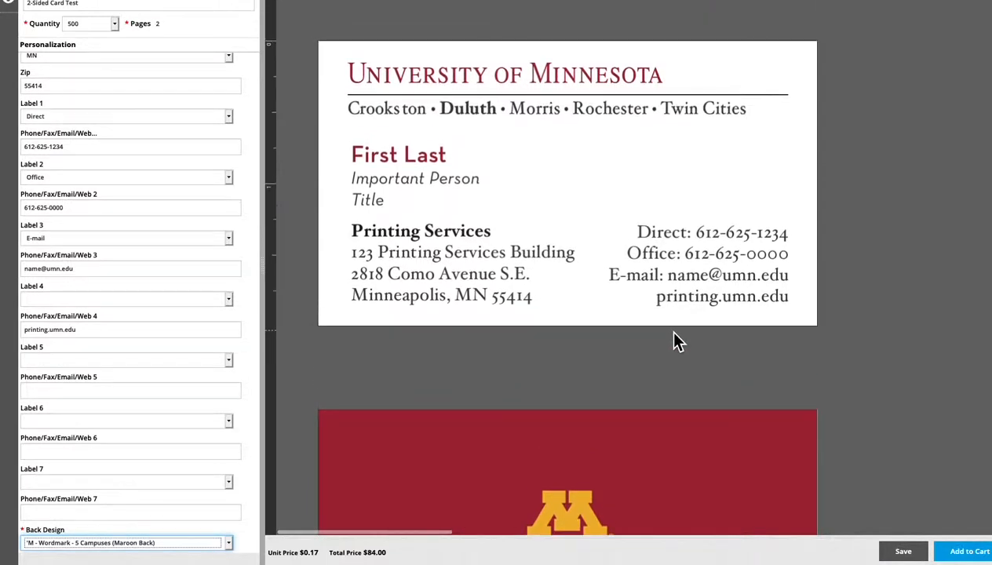
scroll(676, 341, down, 5)
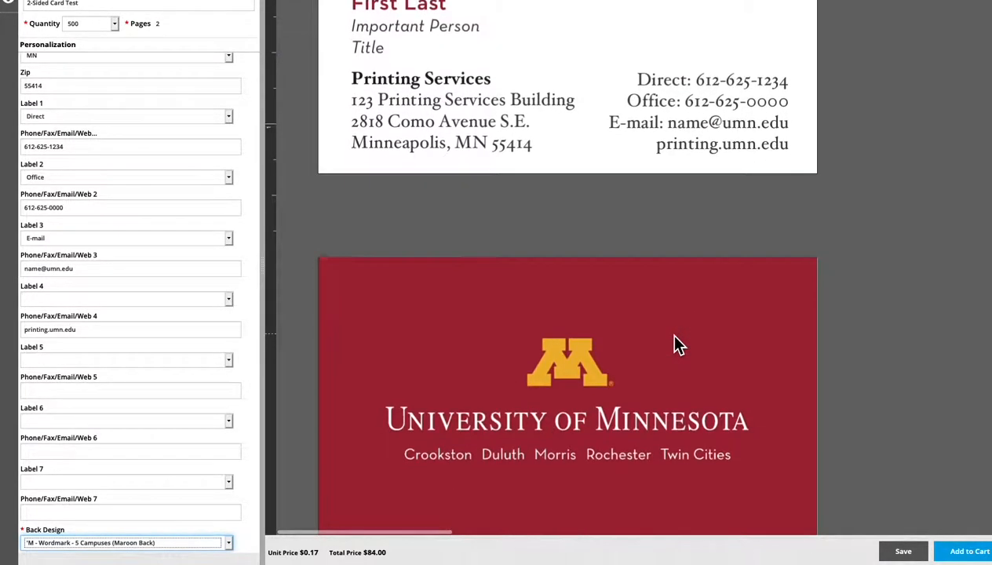
click(967, 552)
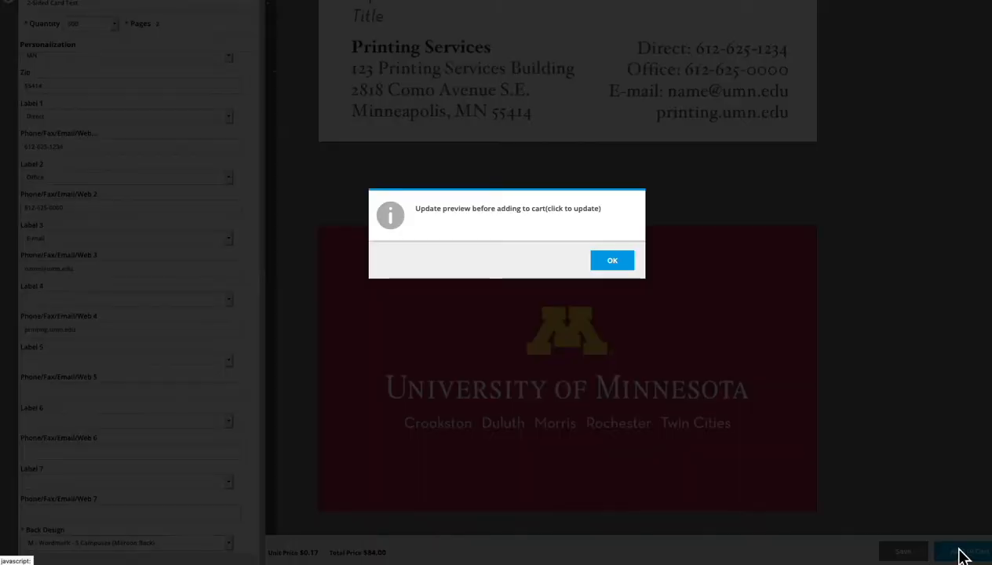
click(620, 265)
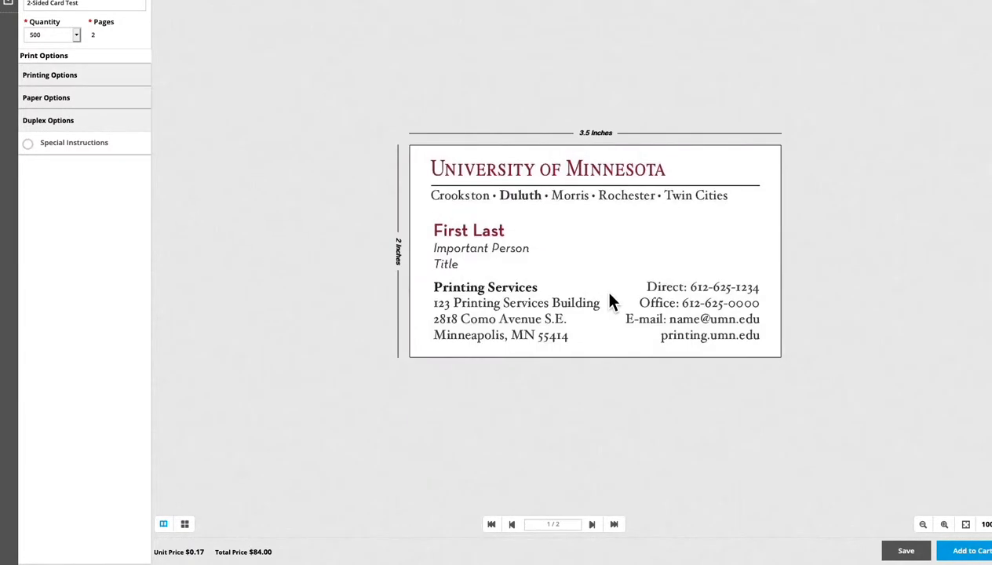
click(968, 551)
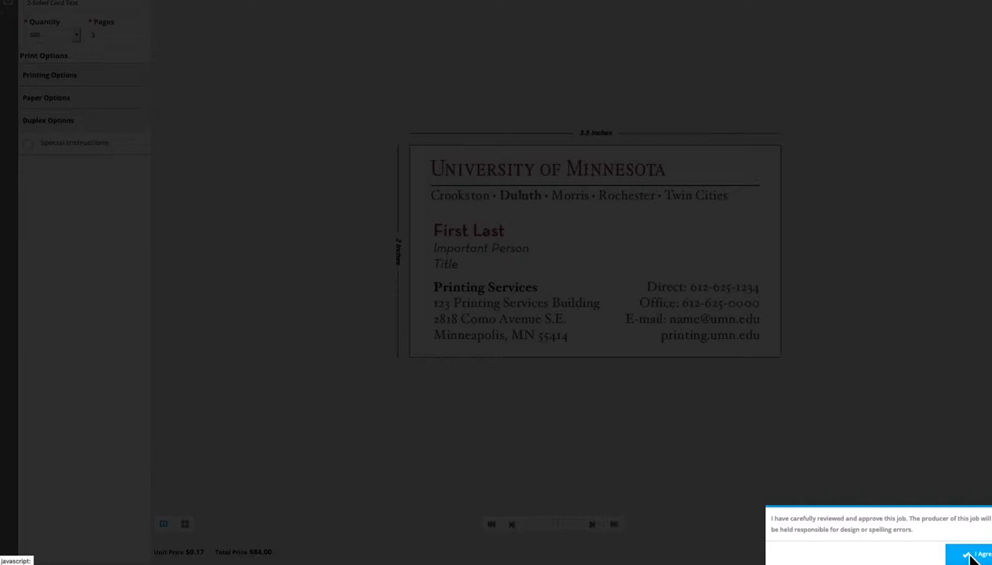
click(973, 556)
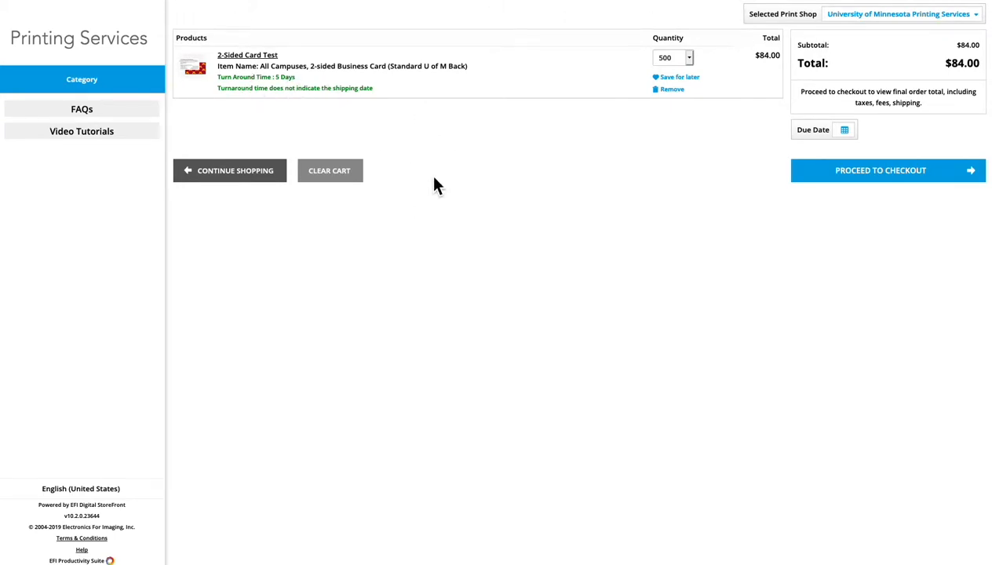
Step: Set the quantity of the 2-Sided Card Test item in the cart to 250
click(690, 61)
click(676, 57)
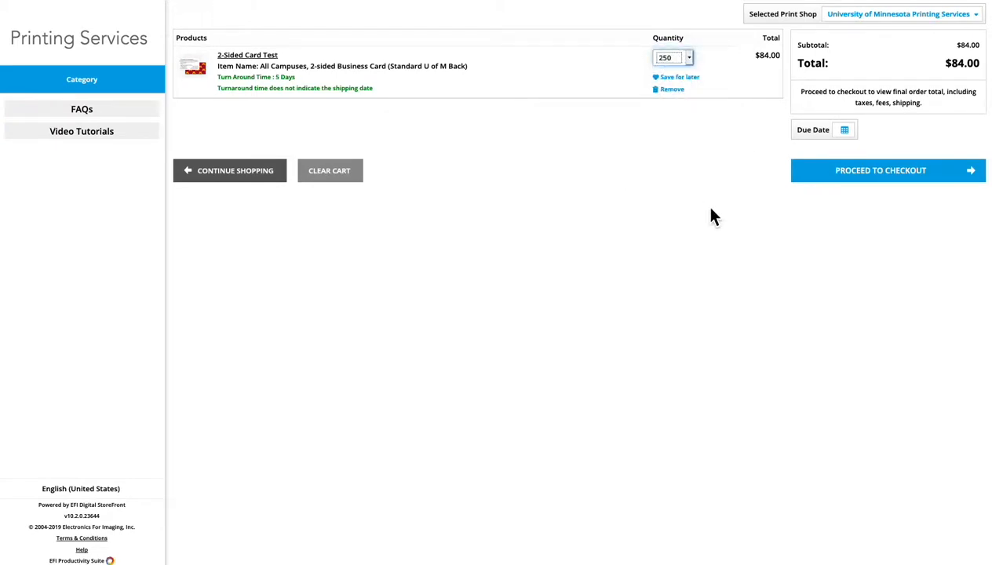